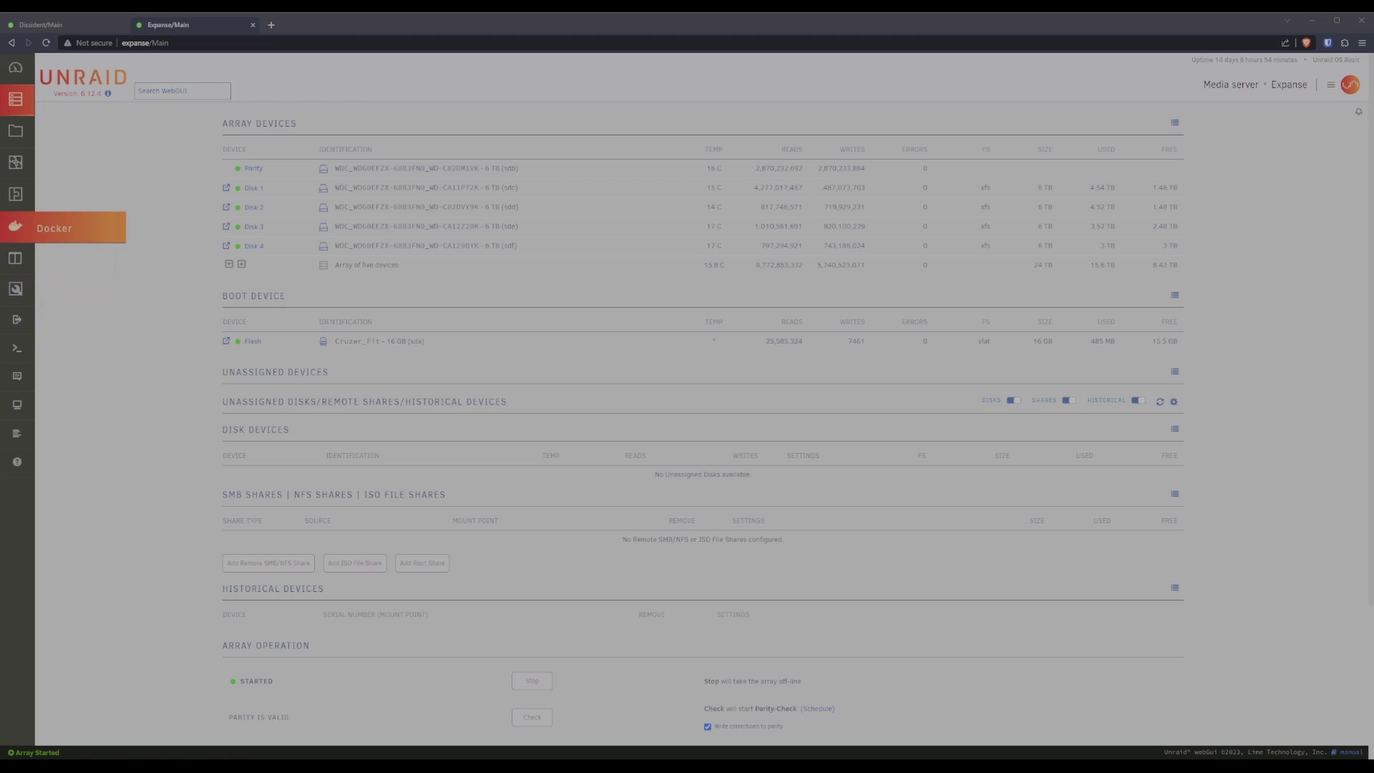
Search the Apps catalogue for 'syncthing' and view the linuxserver syncthing app's actions.
left_click(15, 259)
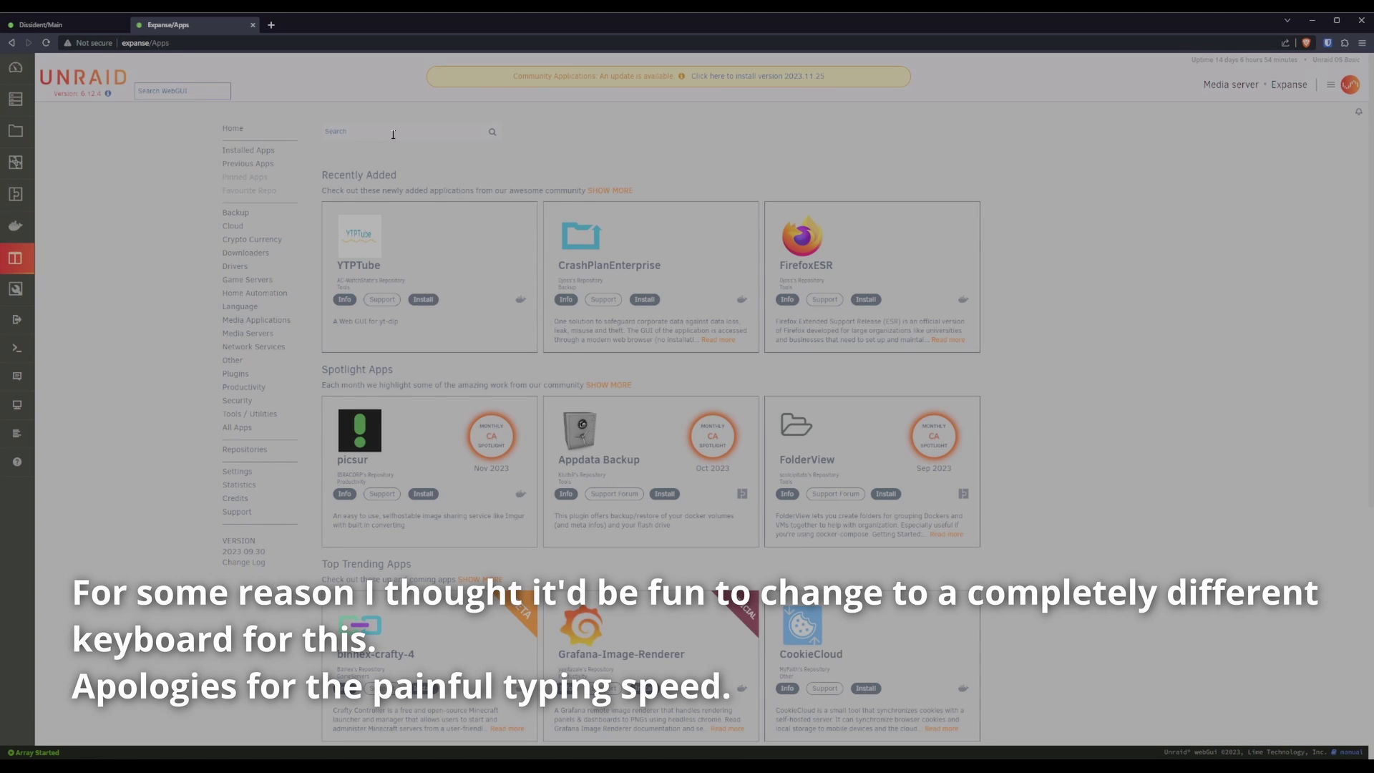
type("synct")
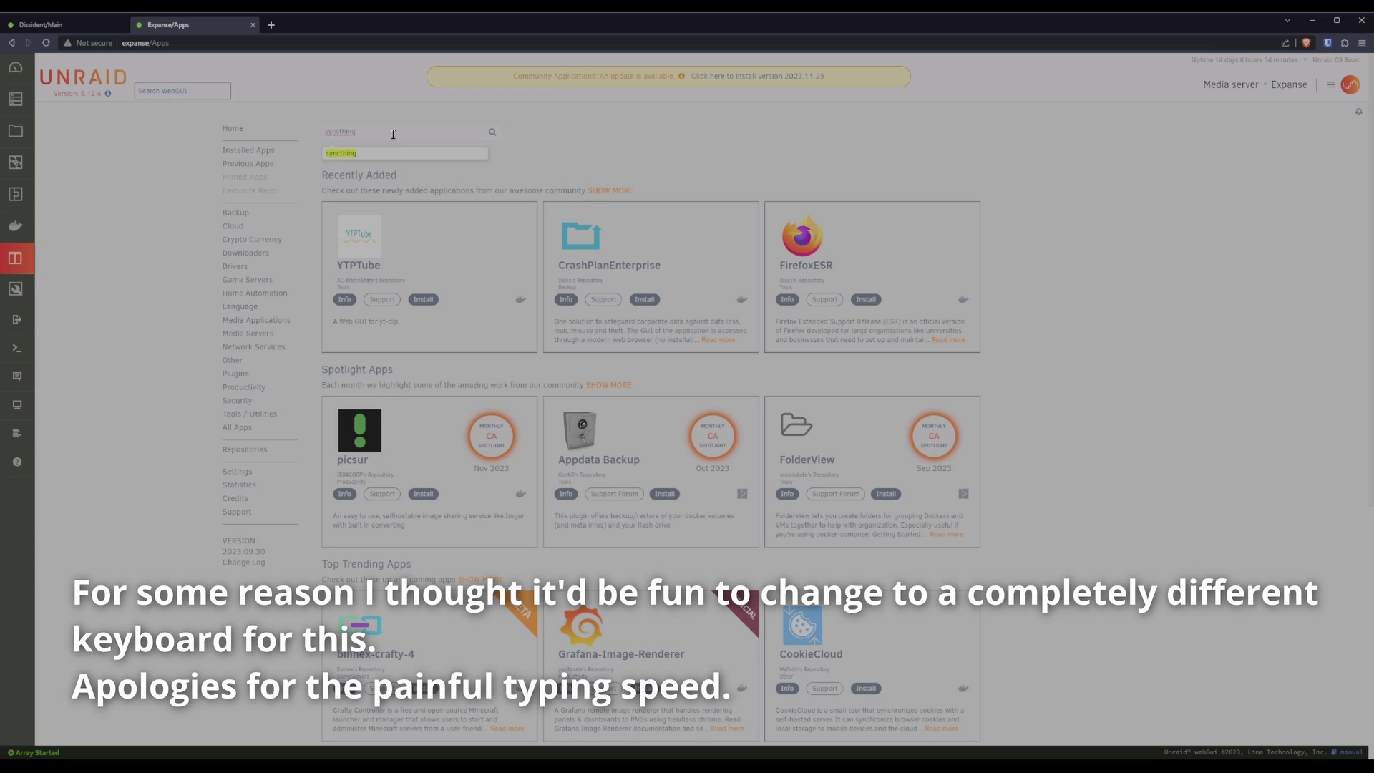
type("hing")
key("Return")
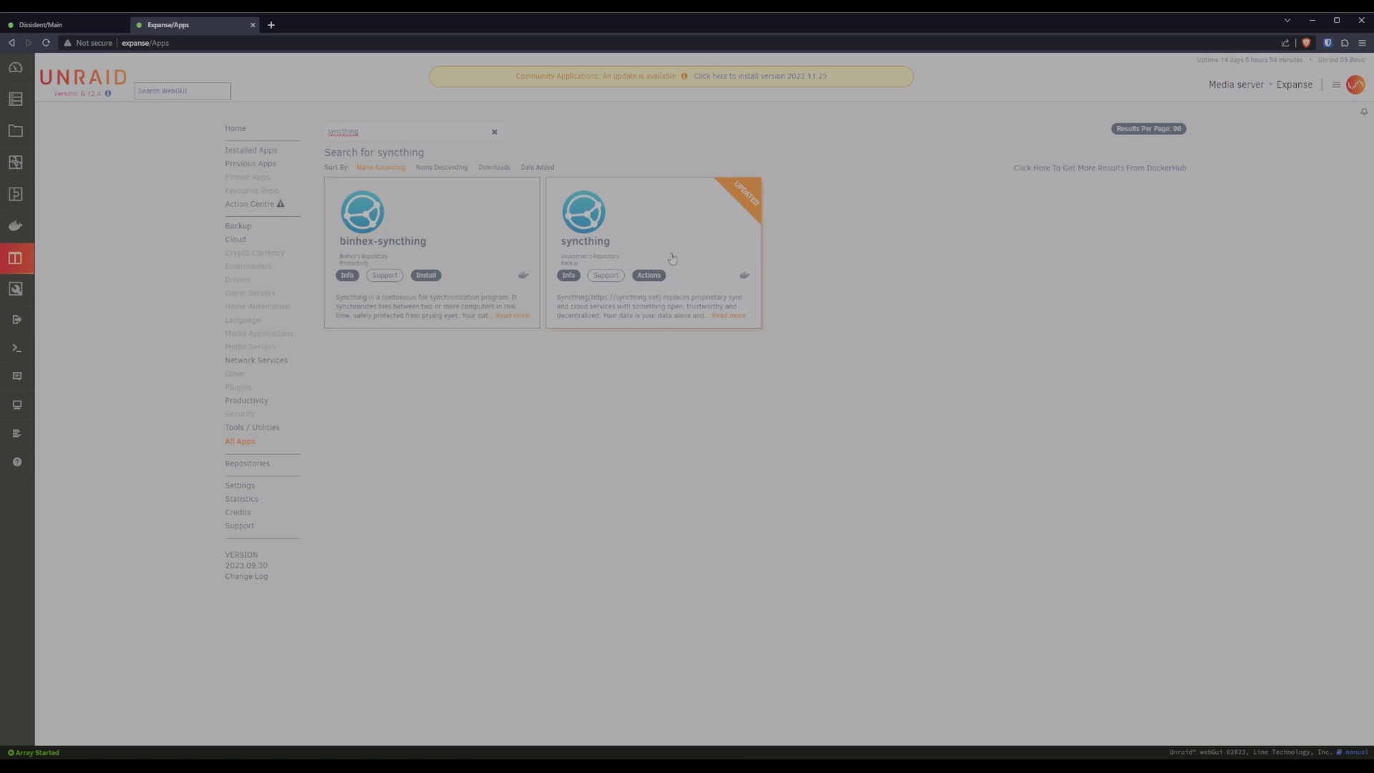
left_click(647, 236)
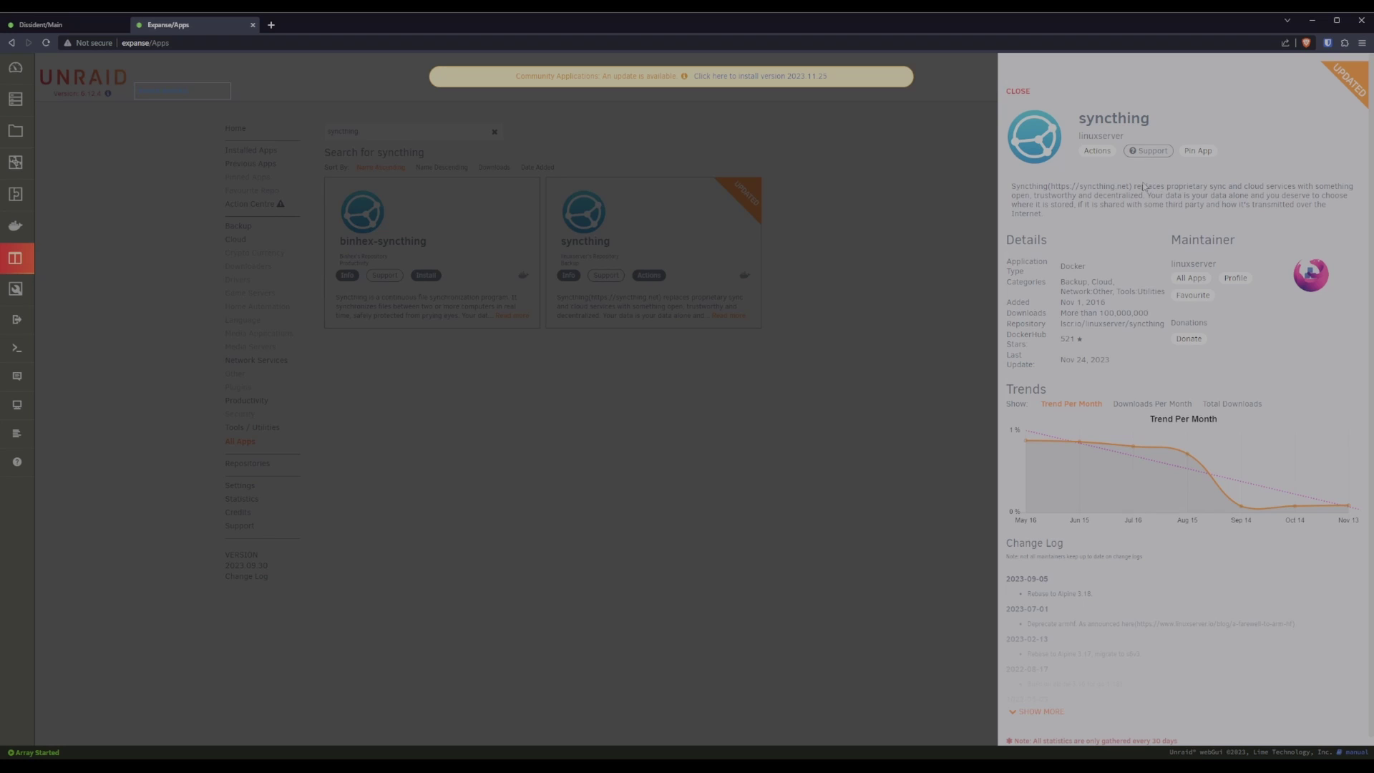
left_click(1099, 151)
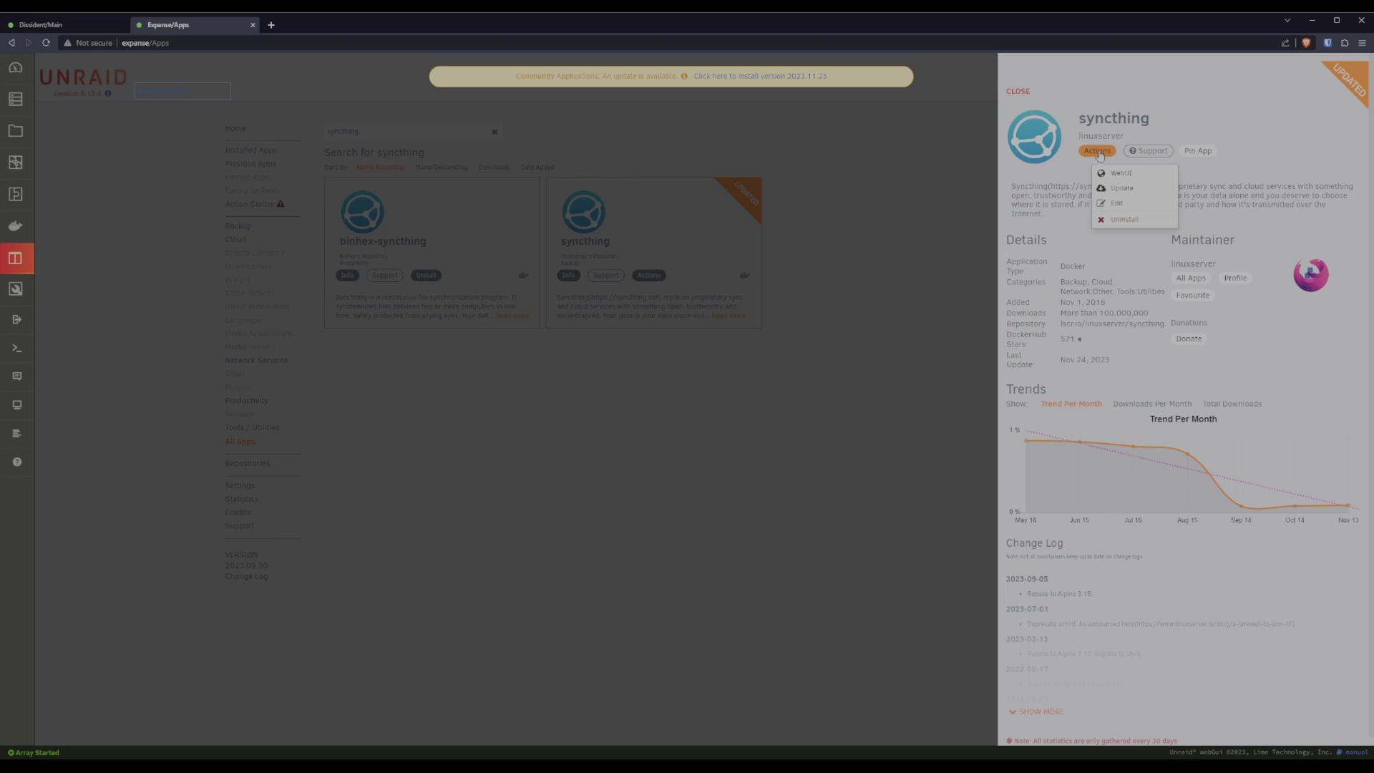
left_click(1049, 202)
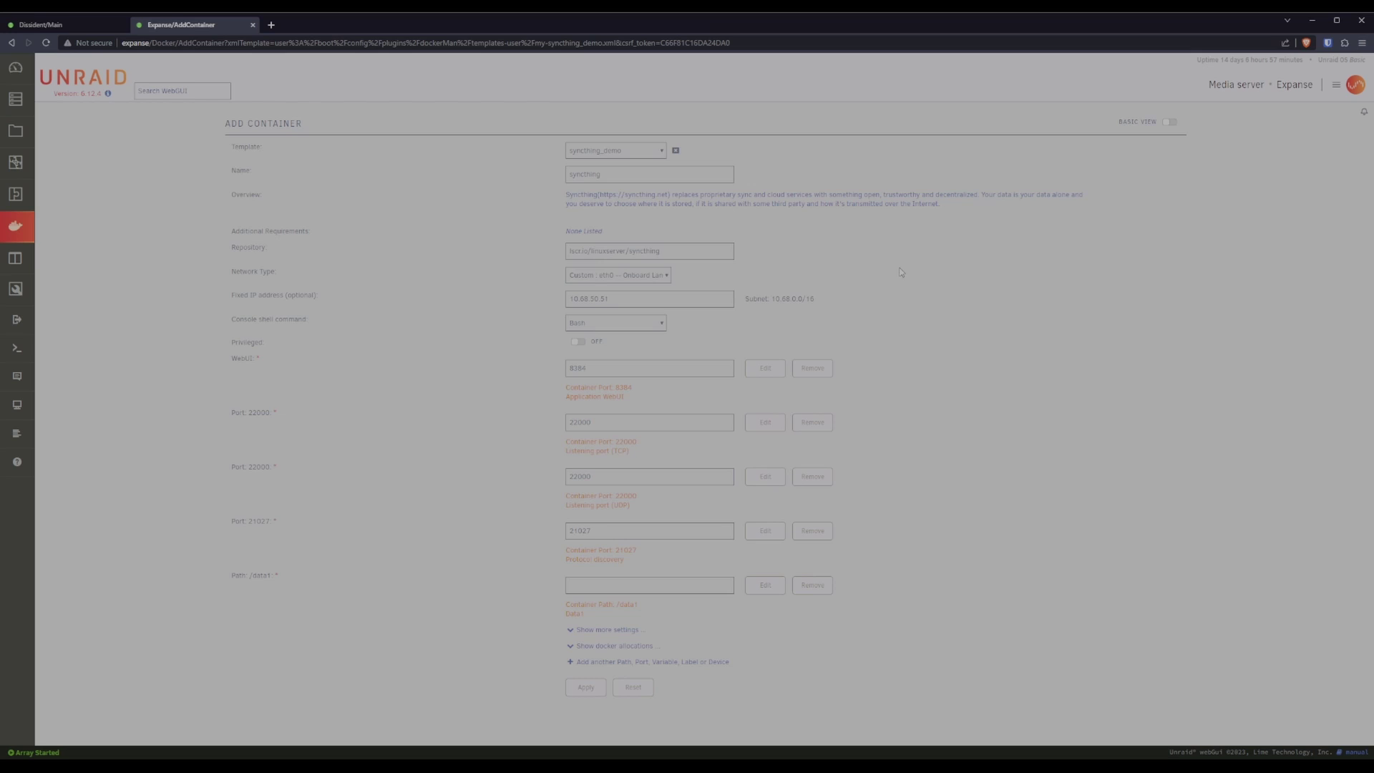
Review the Fixed IP address field in the syncthing_demo Add Container form.
left_click_drag(591, 299, 621, 297)
left_click(925, 312)
Rename the /data1 path to /destination, mapped to host path /mnt/user/SyncthingData.
left_click(766, 586)
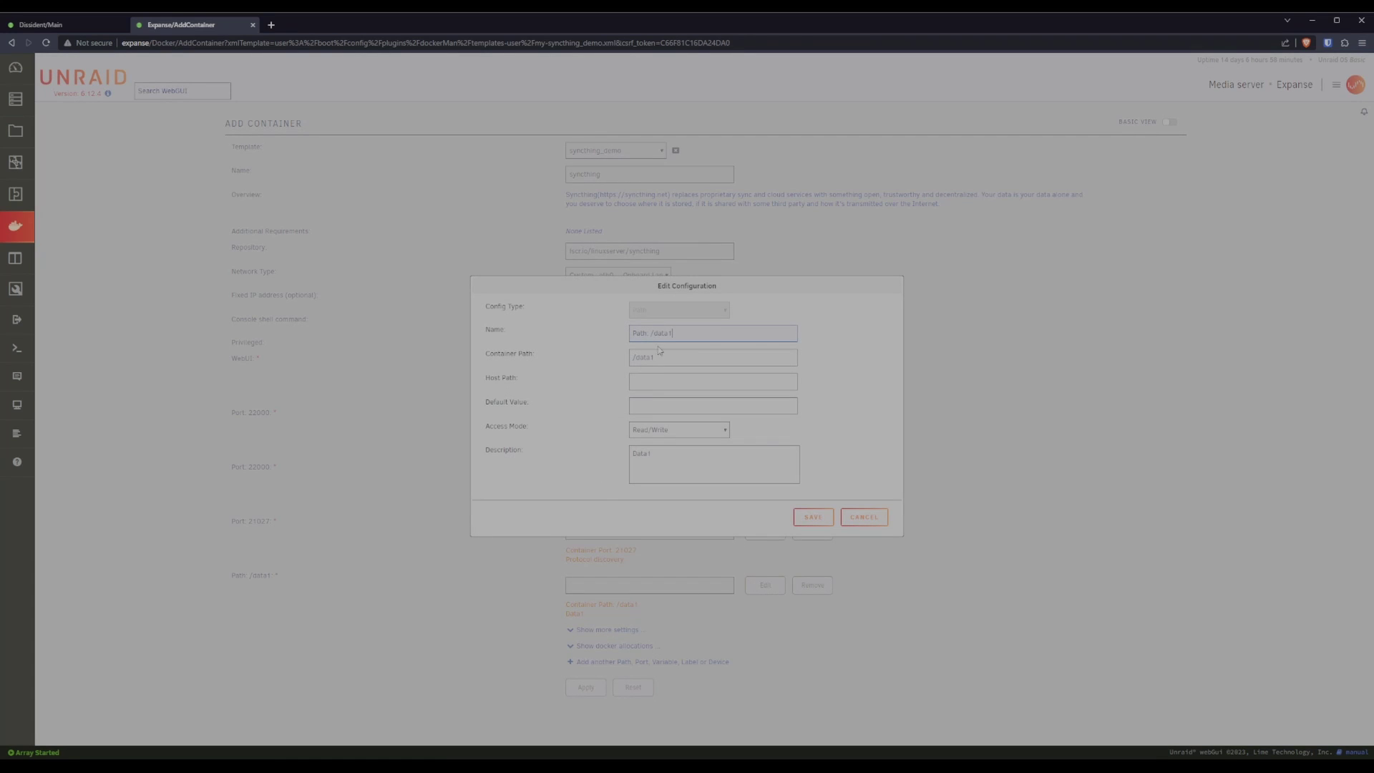
left_click_drag(653, 333, 777, 332)
type("d")
key("Tab")
type("/destination")
left_click(811, 518)
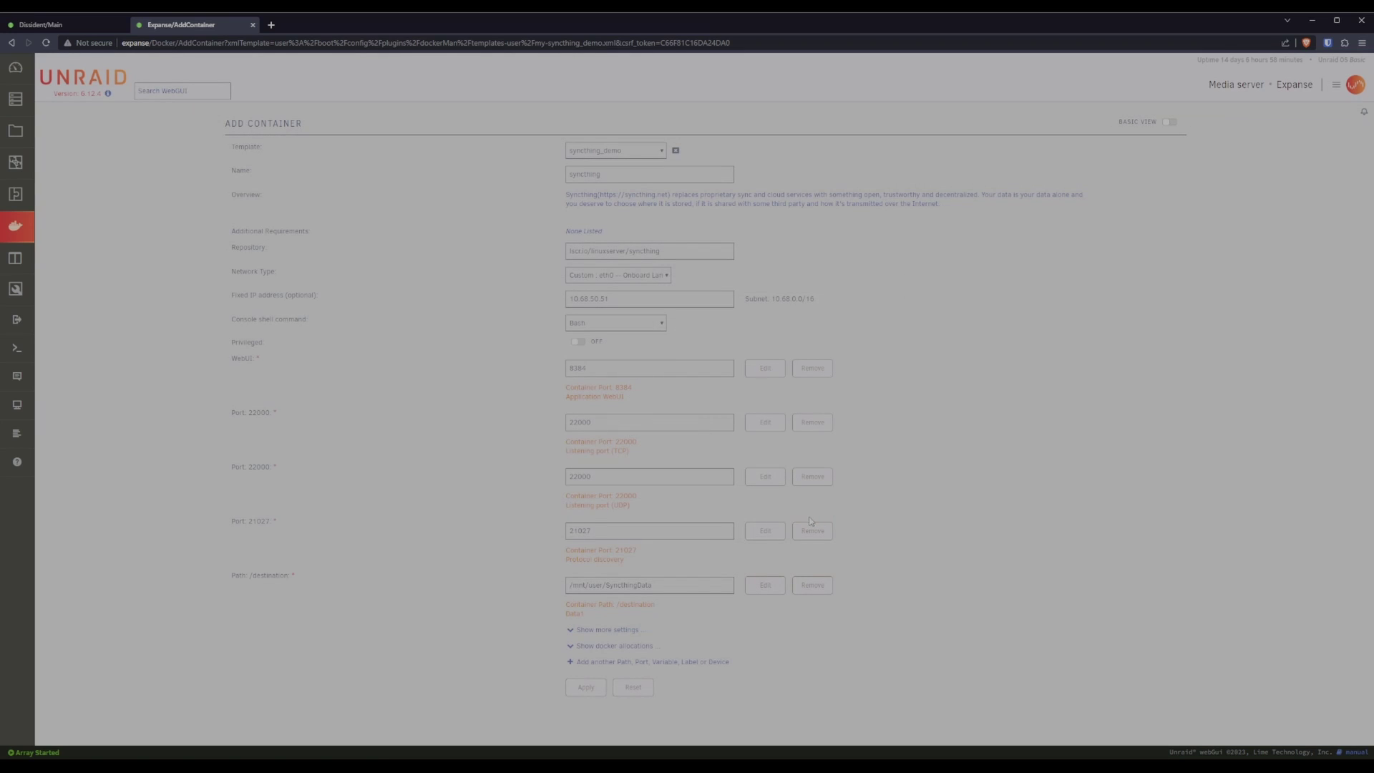
left_click_drag(681, 584, 501, 585)
Check the host path and the Appdata path /mnt/user/appdata/syncthing under the extra settings.
left_click(669, 582)
left_click_drag(668, 583, 469, 588)
left_click(607, 630)
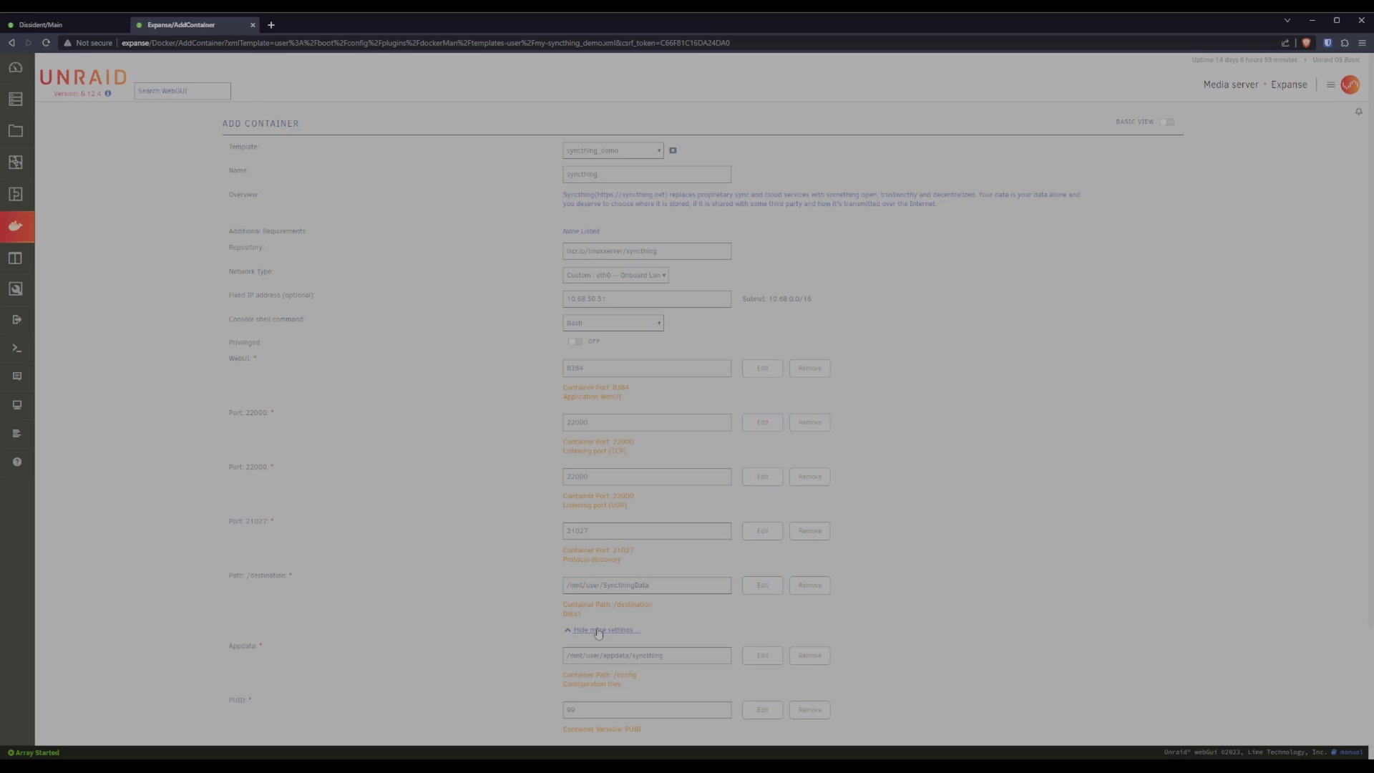
scroll(1043, 530, "down", 3)
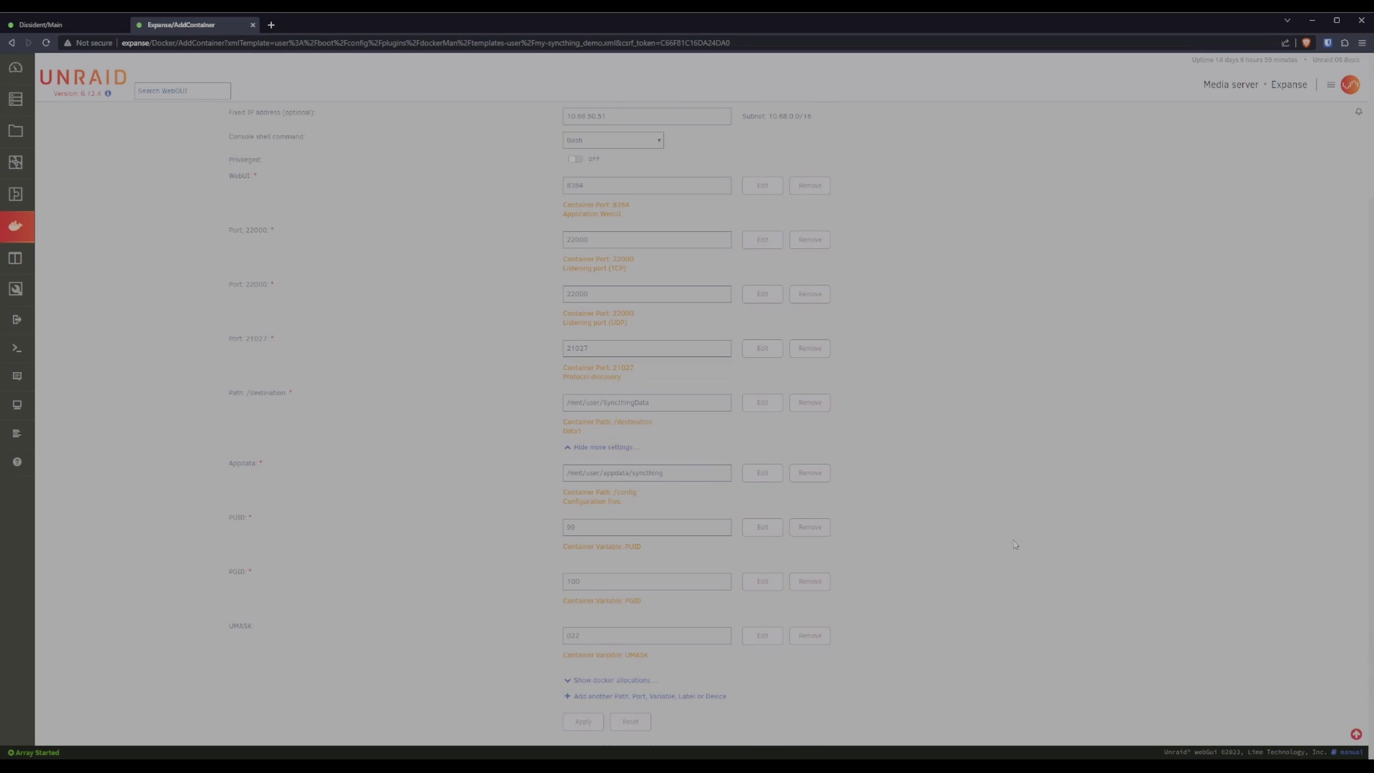
left_click_drag(679, 476, 531, 478)
Create the syncthing_demo container and launch its Syncthing WebUI.
key("Return")
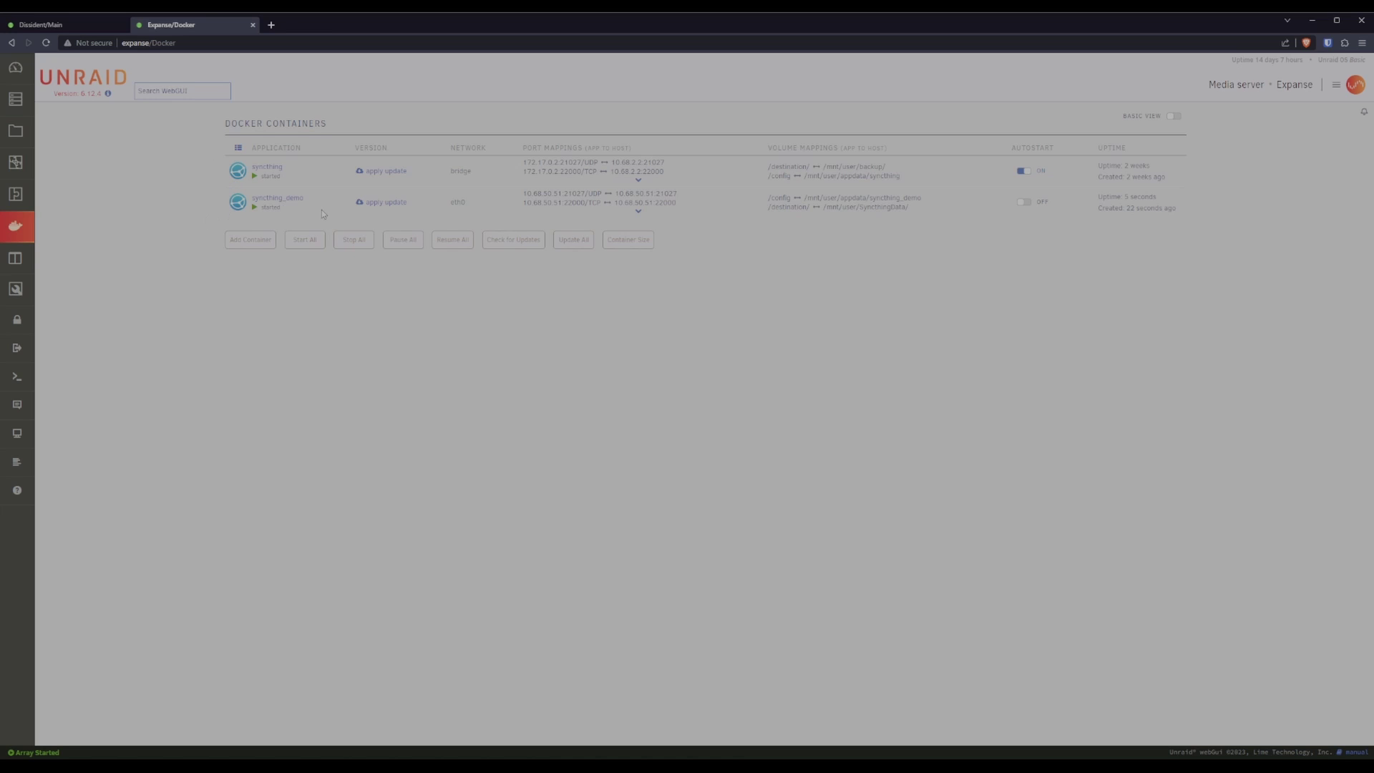
left_click(237, 205)
left_click(267, 221)
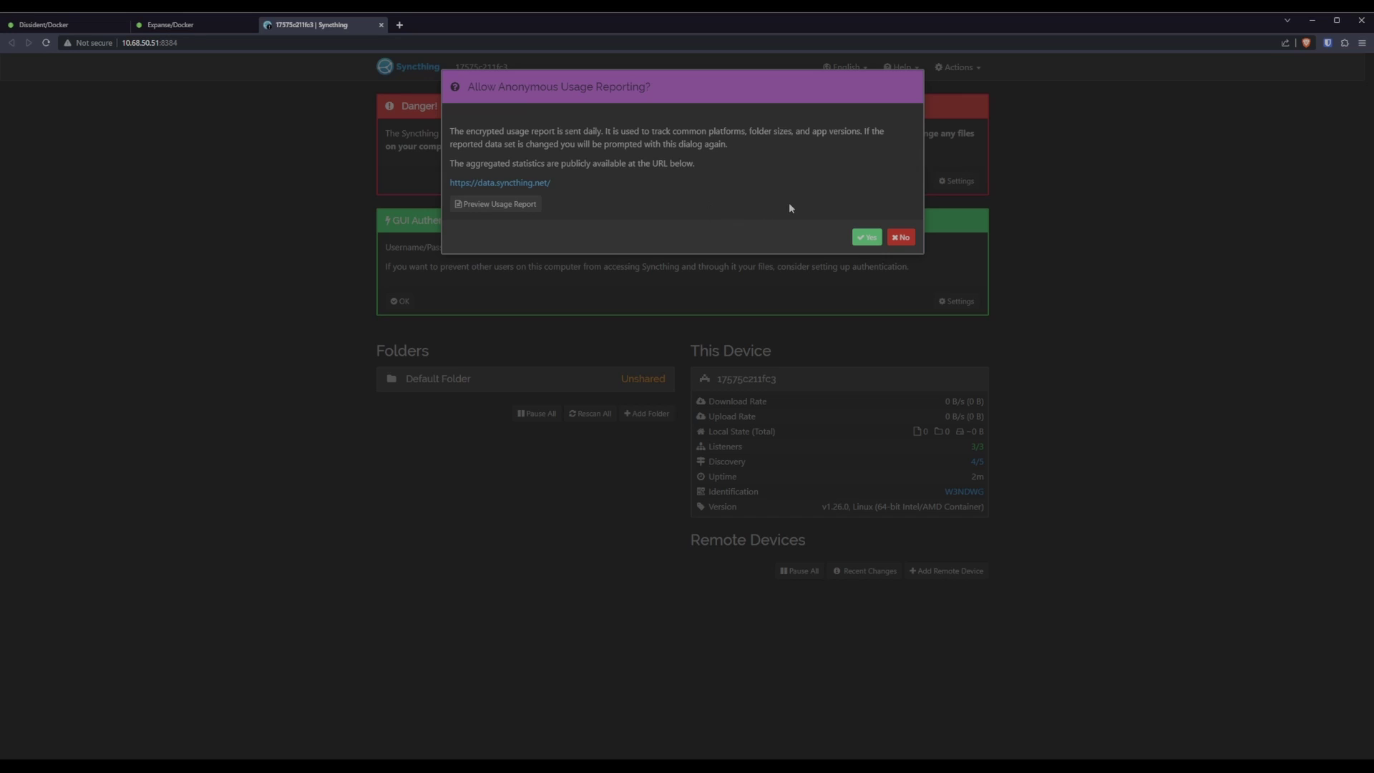
Decline usage reporting and enter a GUI authentication user and password.
left_click(905, 238)
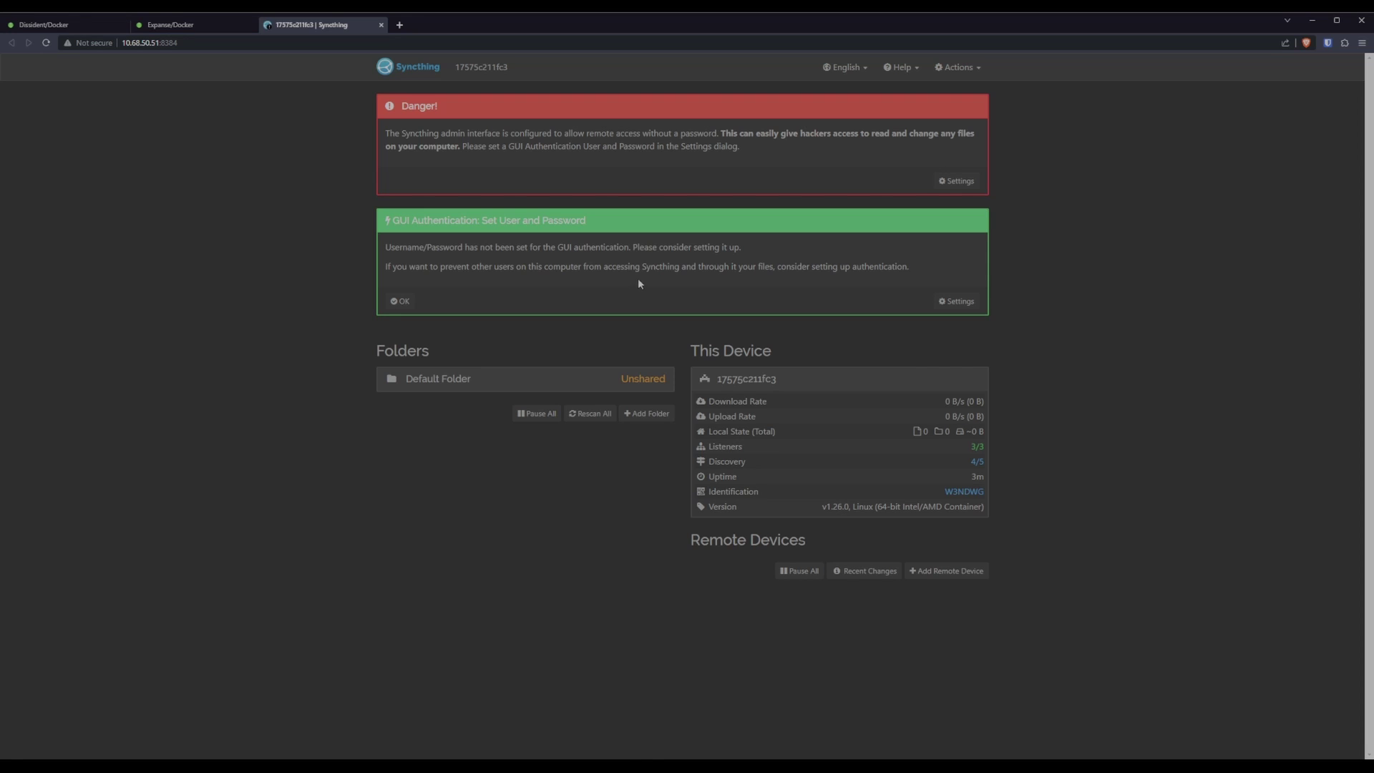
left_click(957, 180)
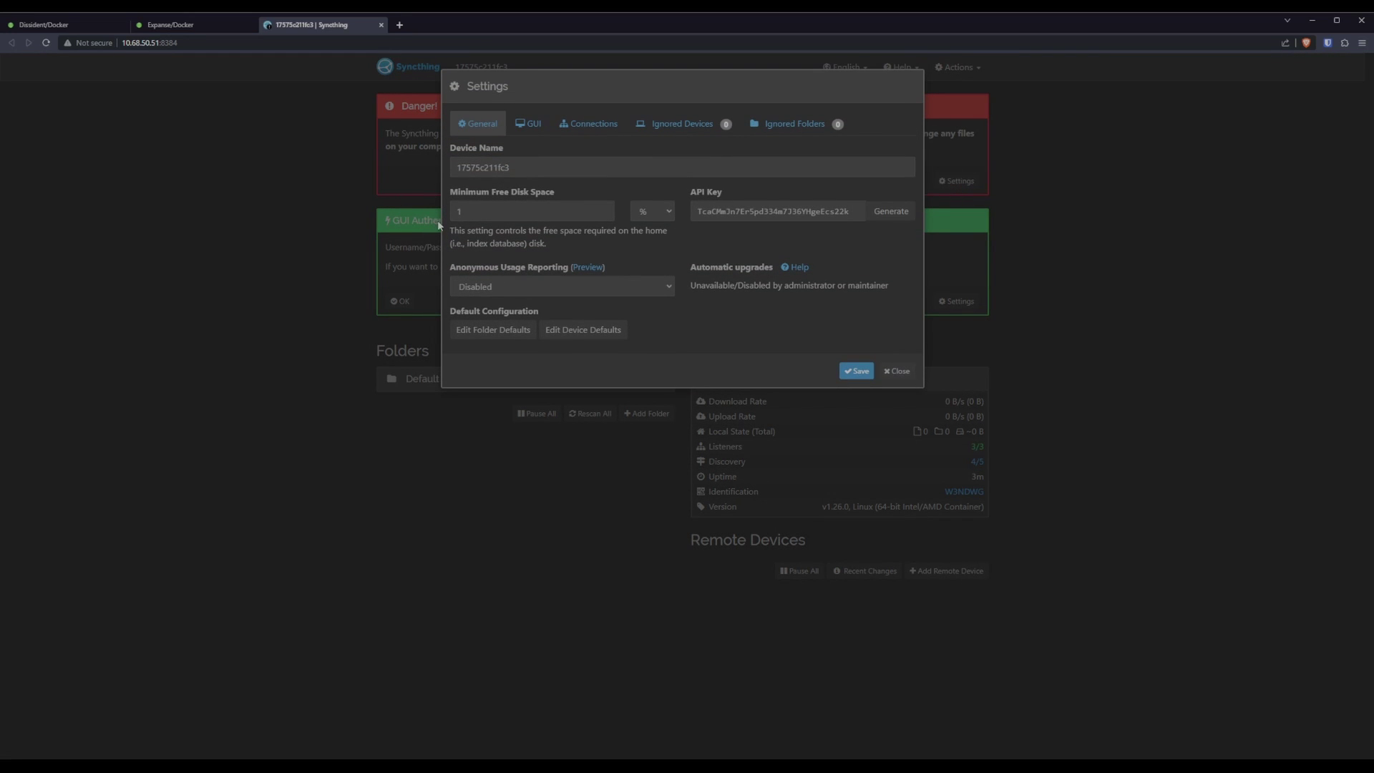
left_click(533, 128)
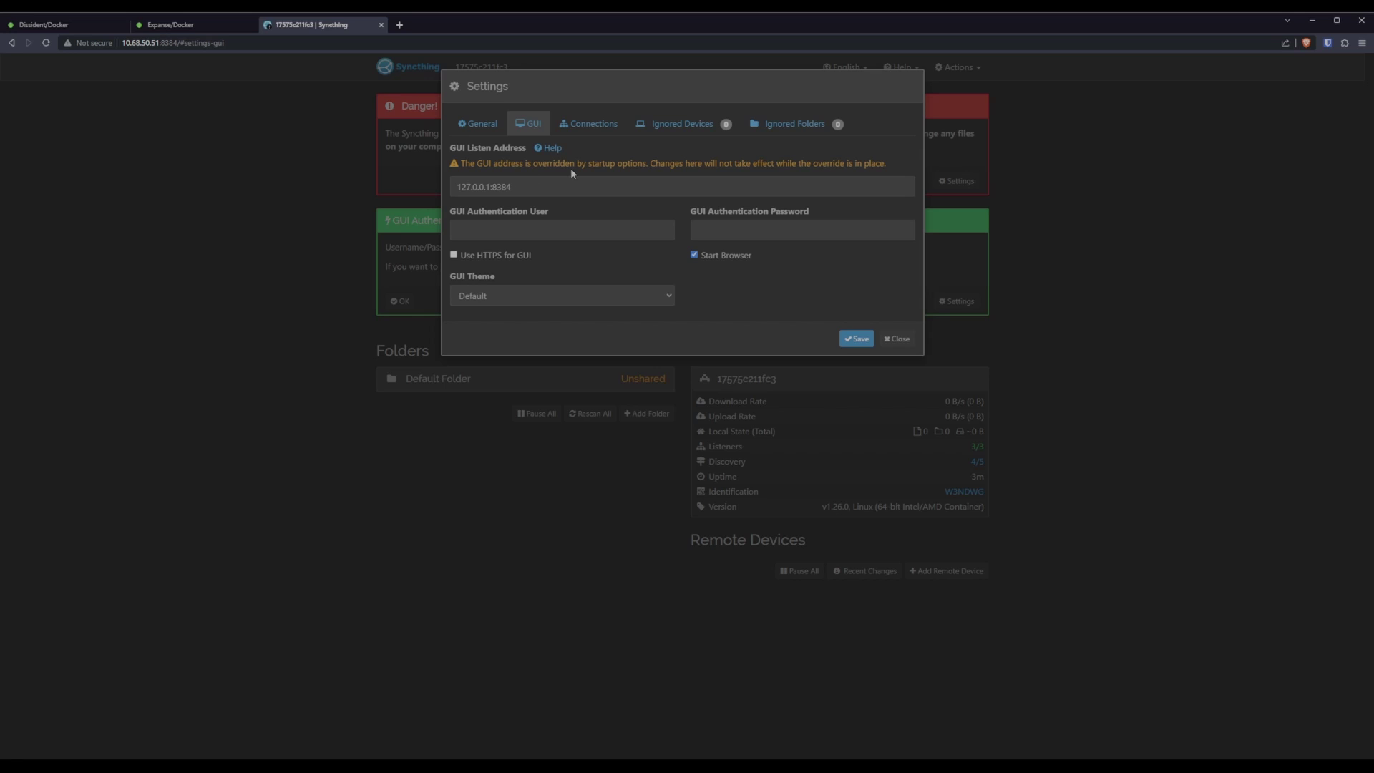
left_click(519, 232)
key("Tab")
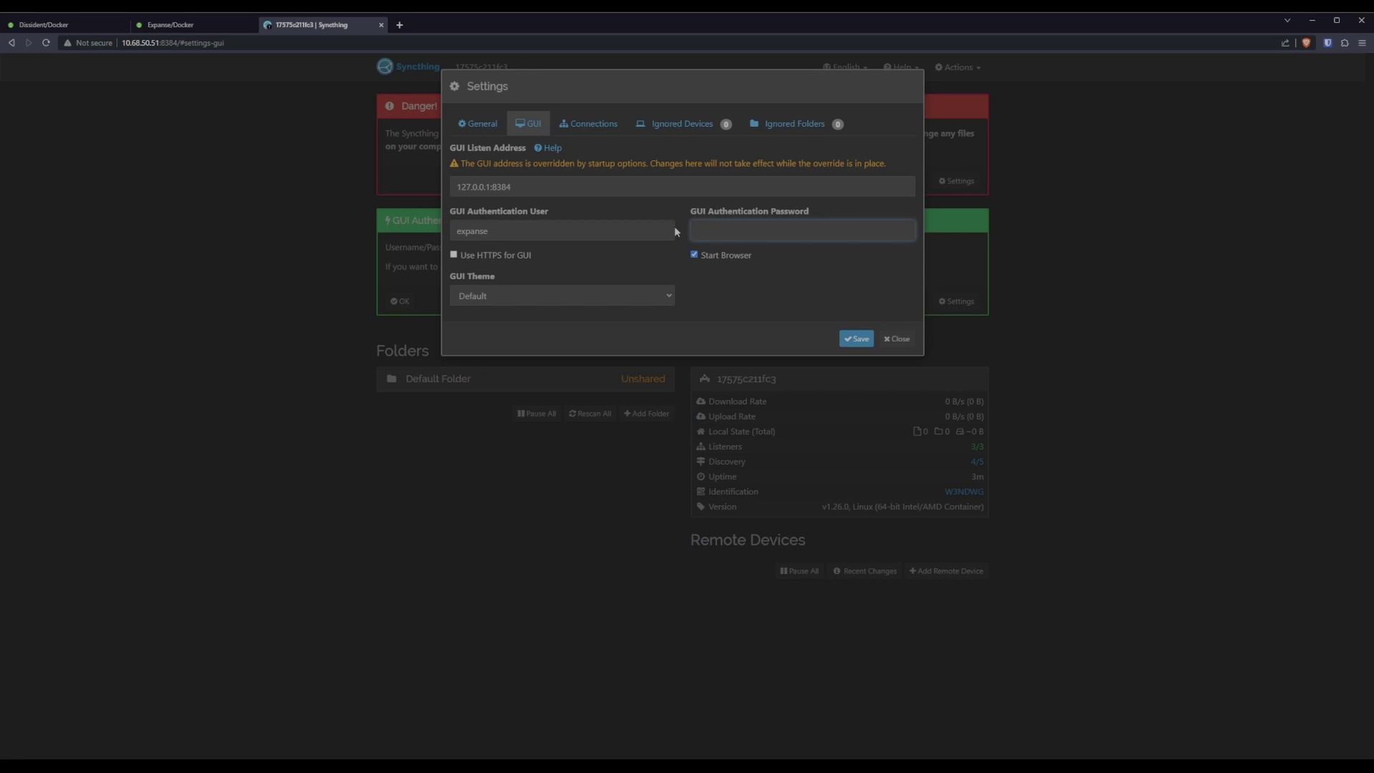
Save the GUI credentials and log back in with the new user and password.
left_click(855, 338)
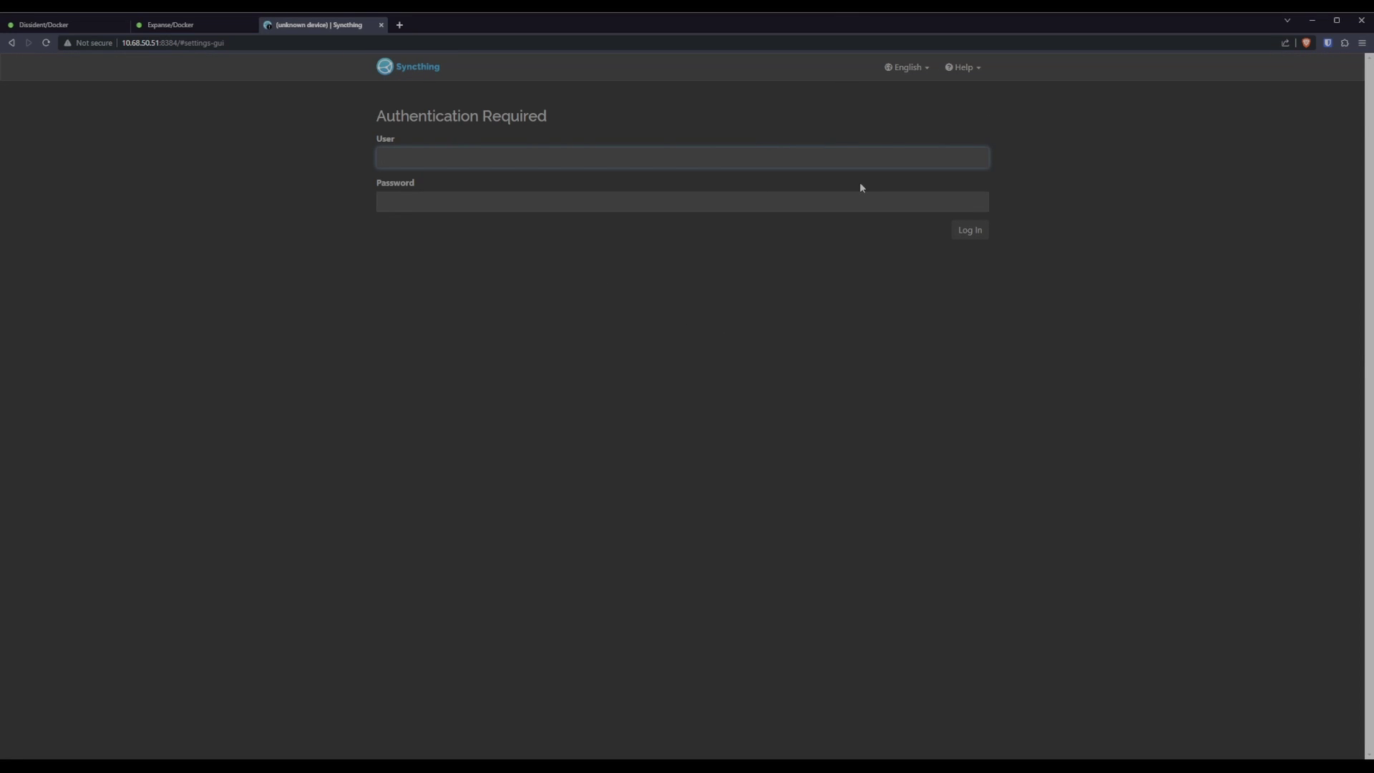
type("expanse")
key("Tab")
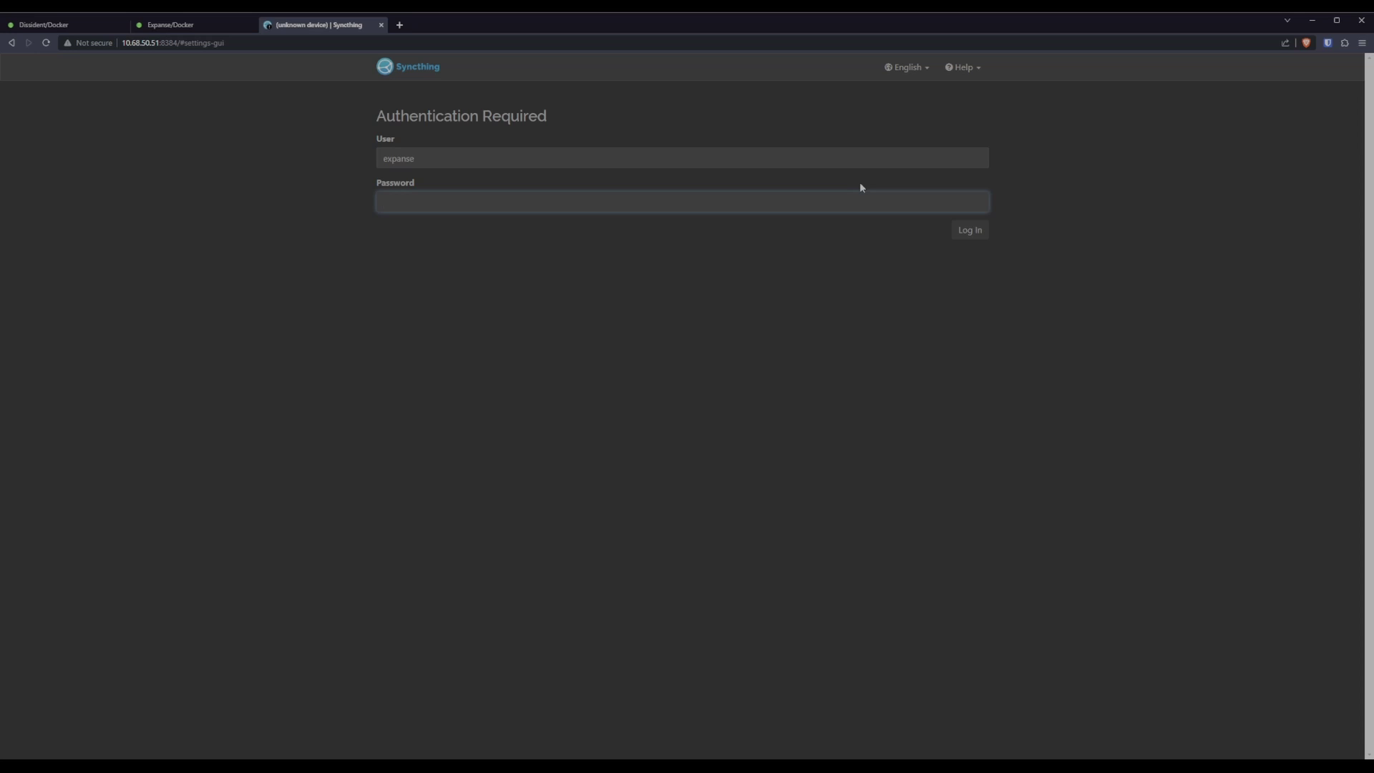
type("••••••••••")
key("Return")
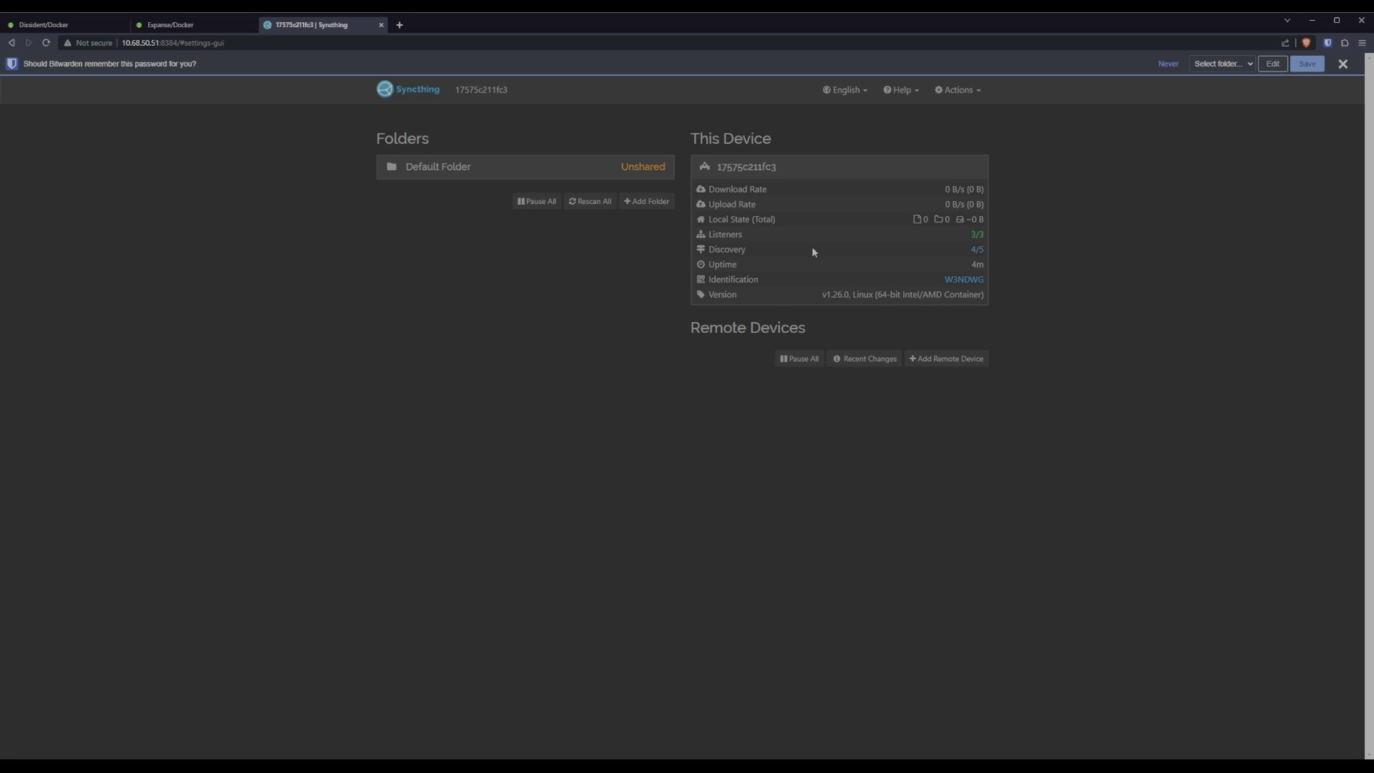
Set the Syncthing GUI theme to Light and save.
left_click(963, 94)
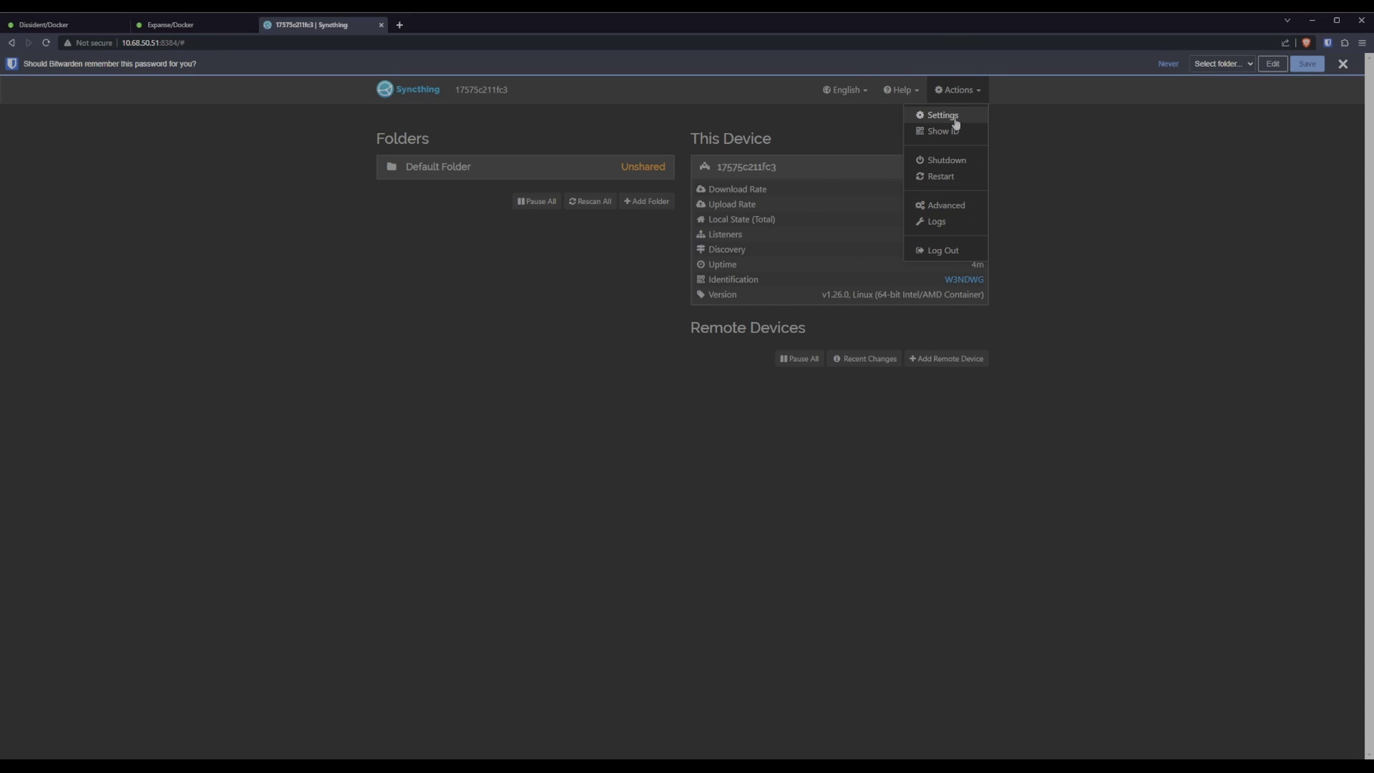
left_click(956, 116)
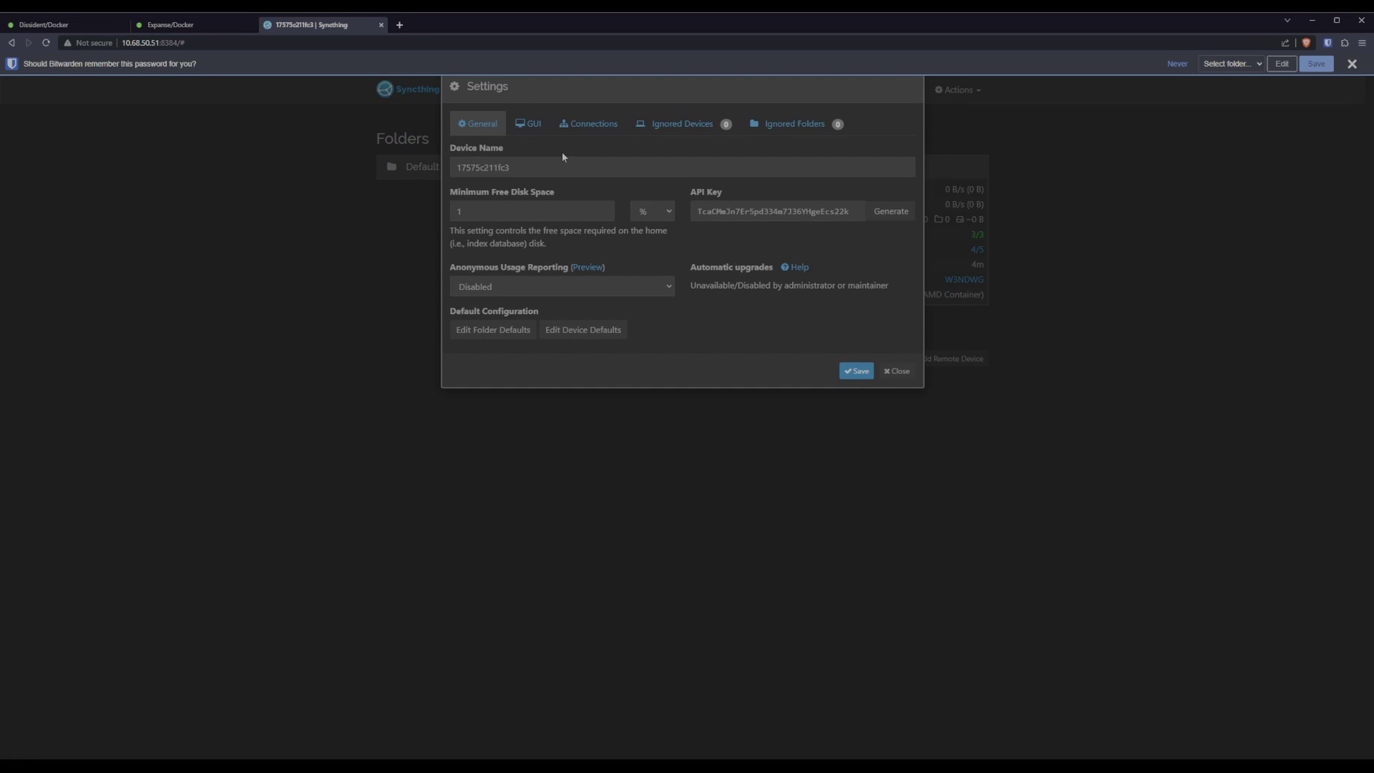
left_click(533, 125)
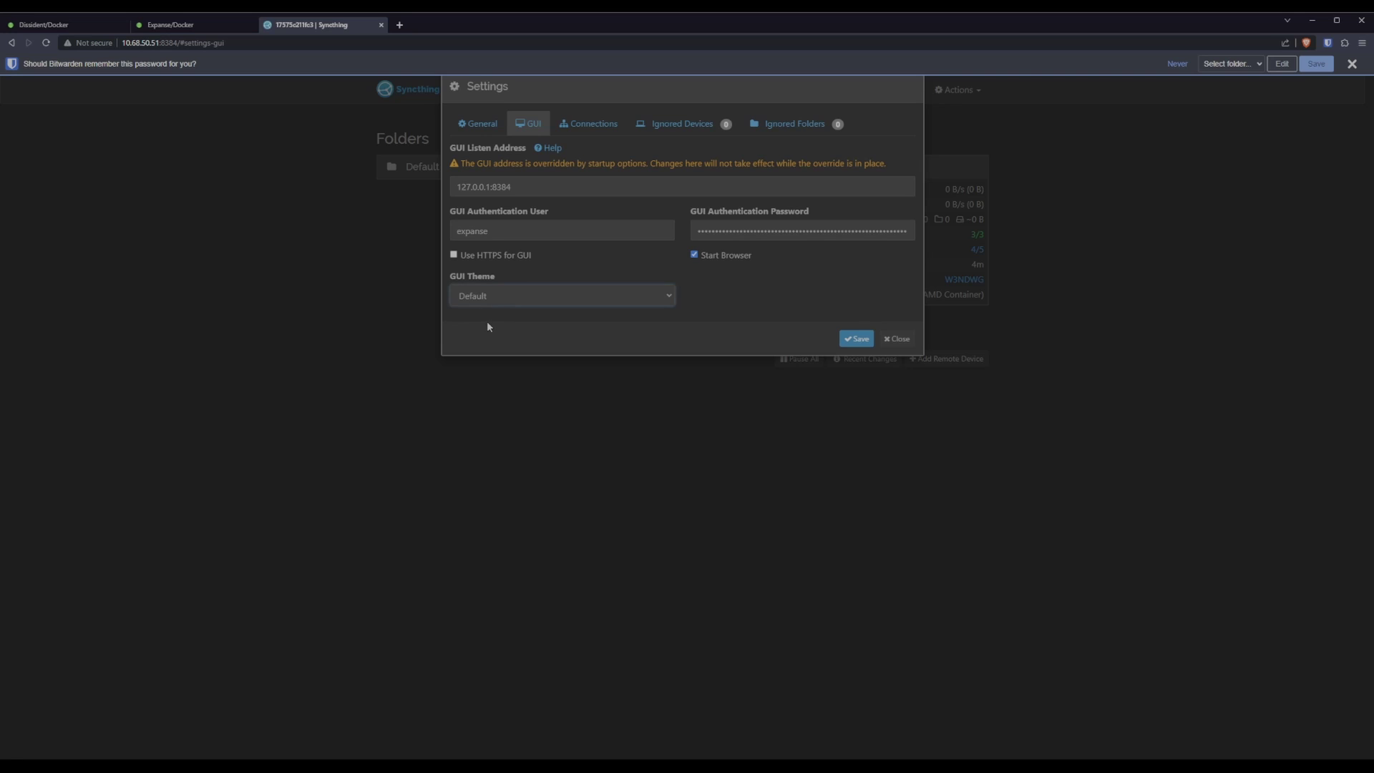
left_click(483, 351)
left_click(858, 341)
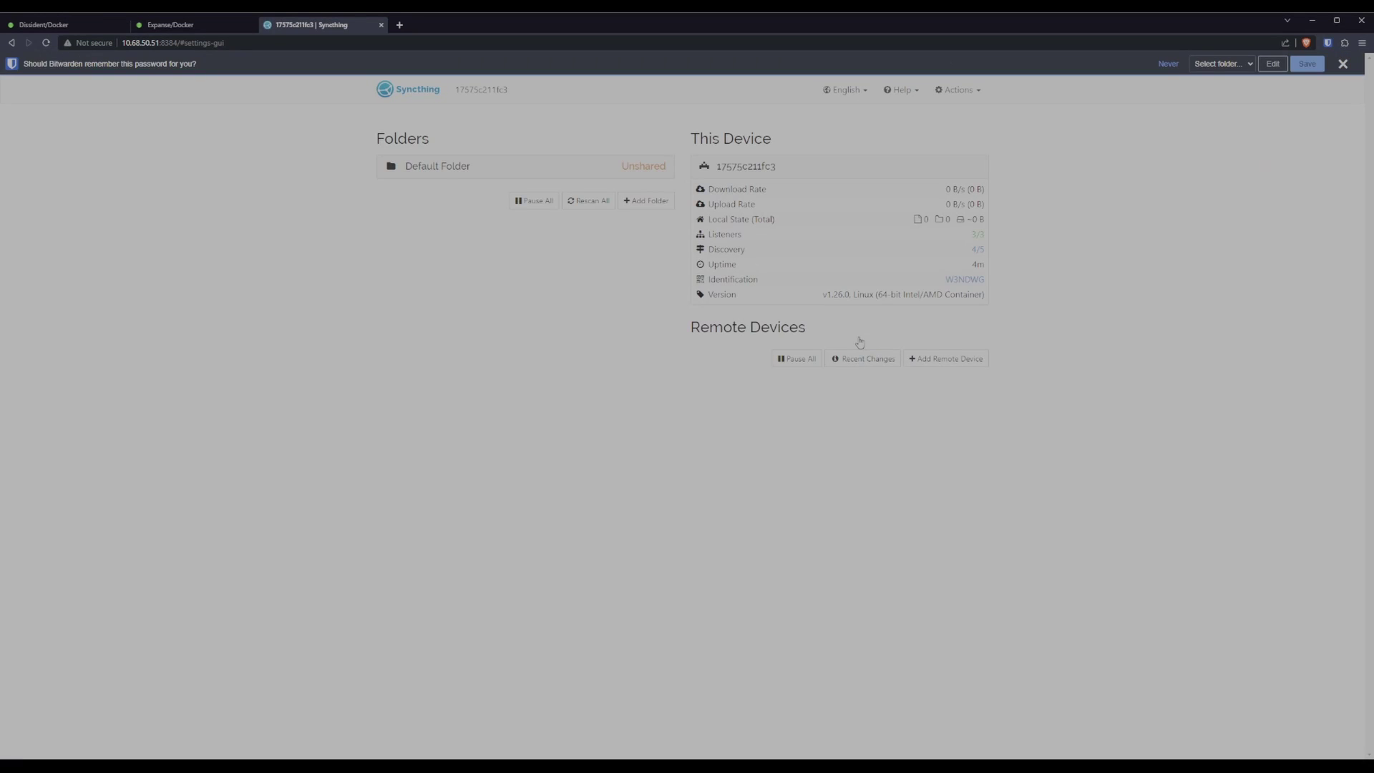
Rename this Syncthing device to 'Expanse' in the settings and save.
left_click(958, 89)
left_click(955, 116)
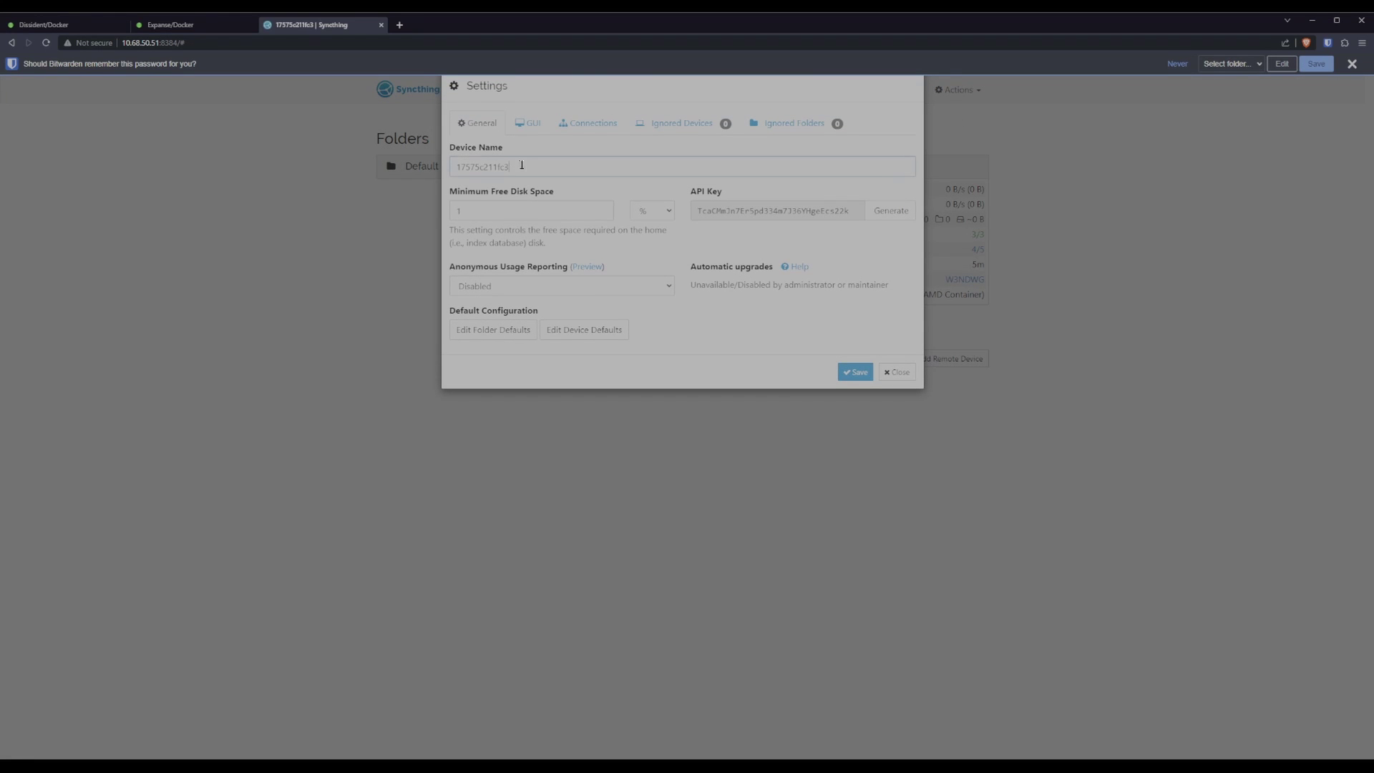
double_click(522, 165)
type("ExpanseSync")
left_click(846, 372)
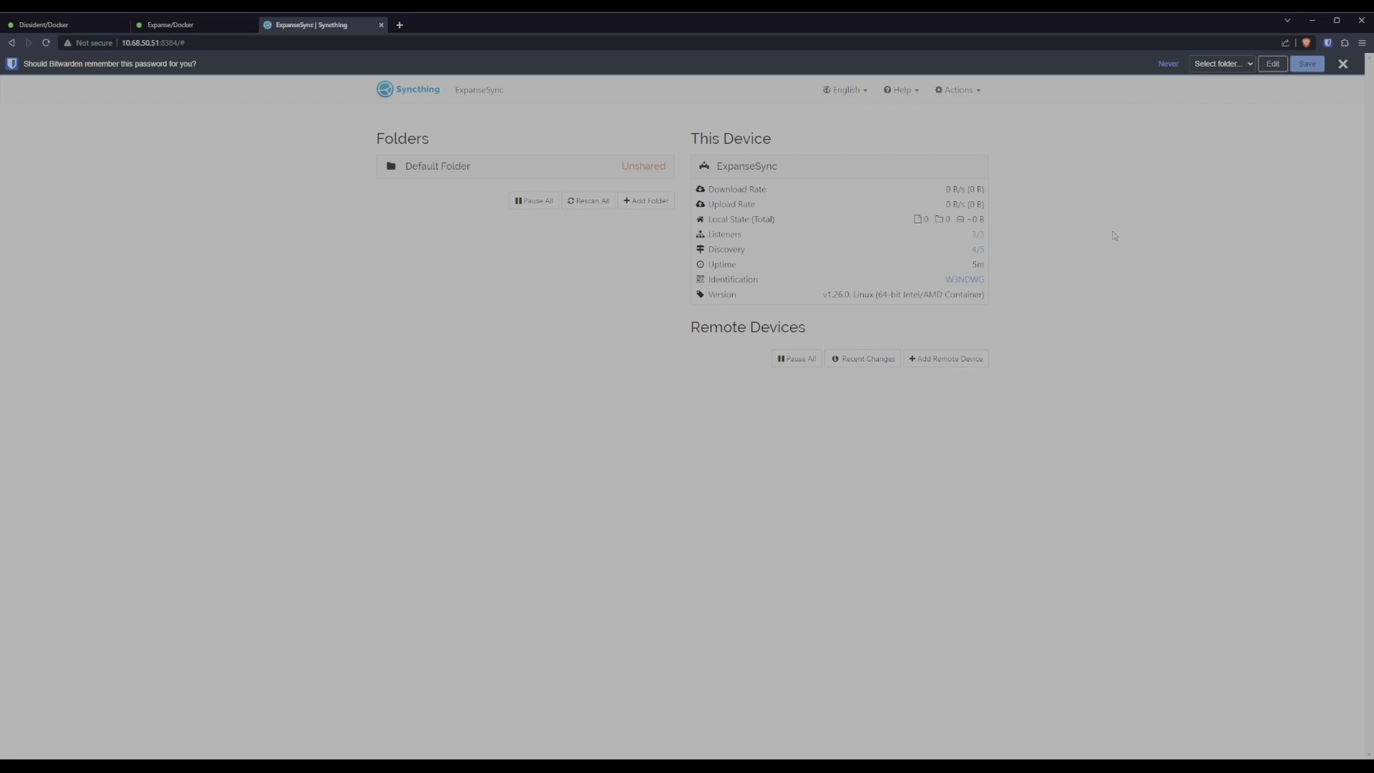
Expand Defaults > Default Folder in Syncthing's advanced configuration.
left_click(959, 90)
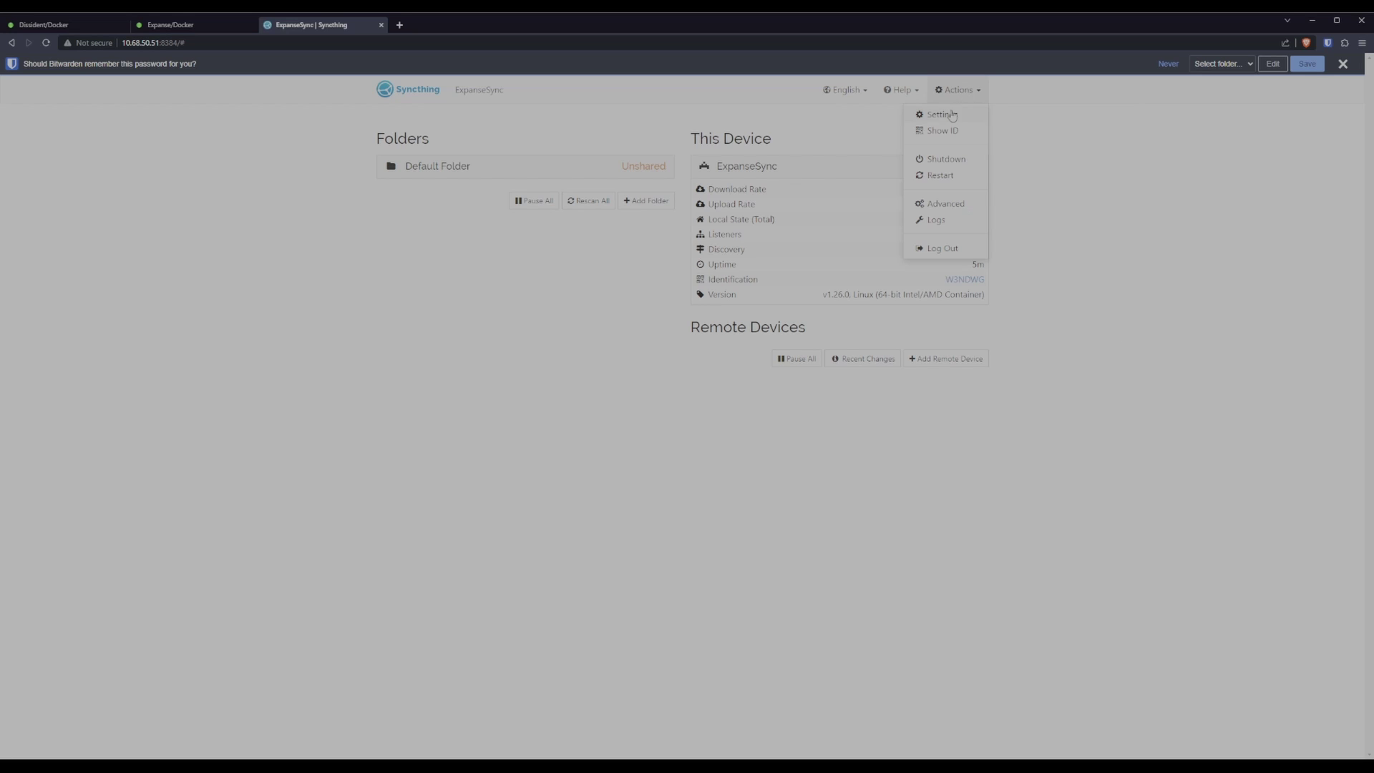
left_click(943, 206)
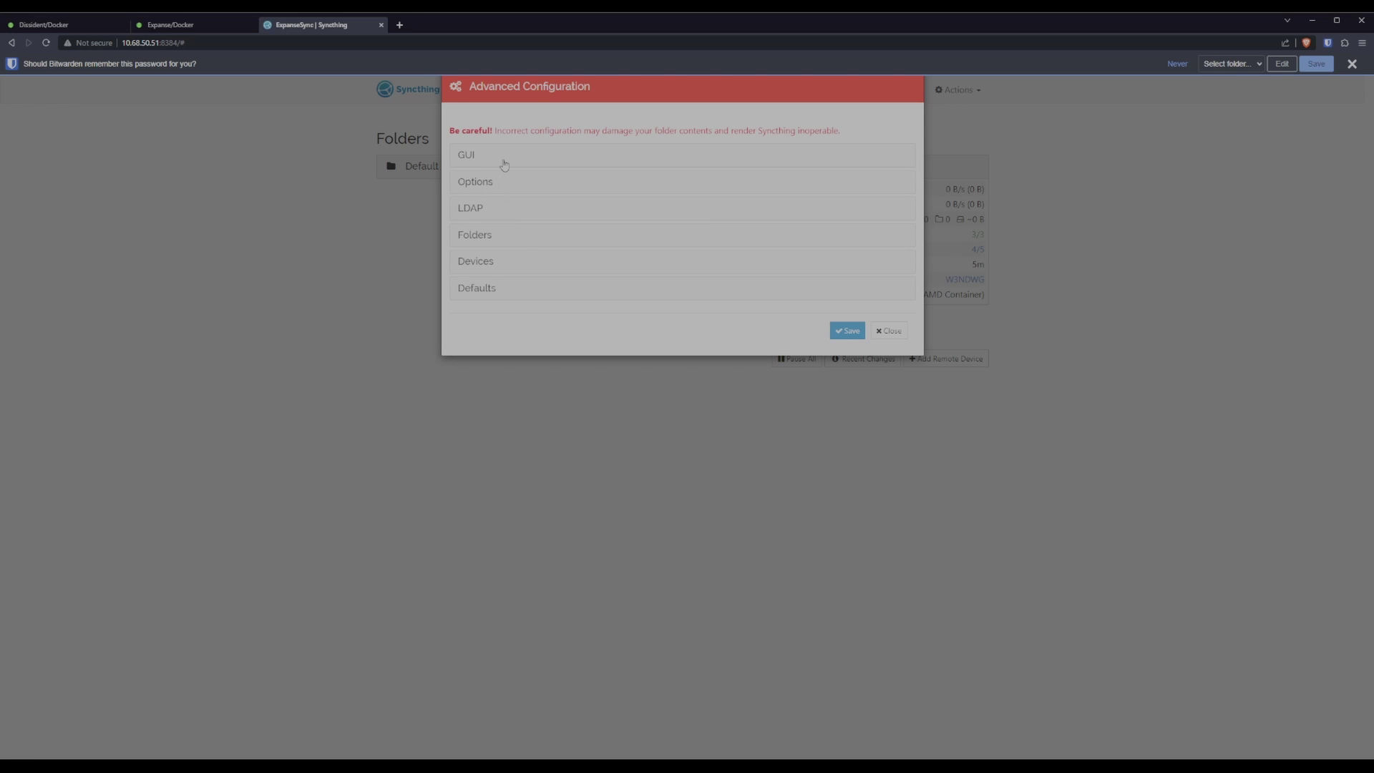
left_click(494, 290)
left_click(506, 319)
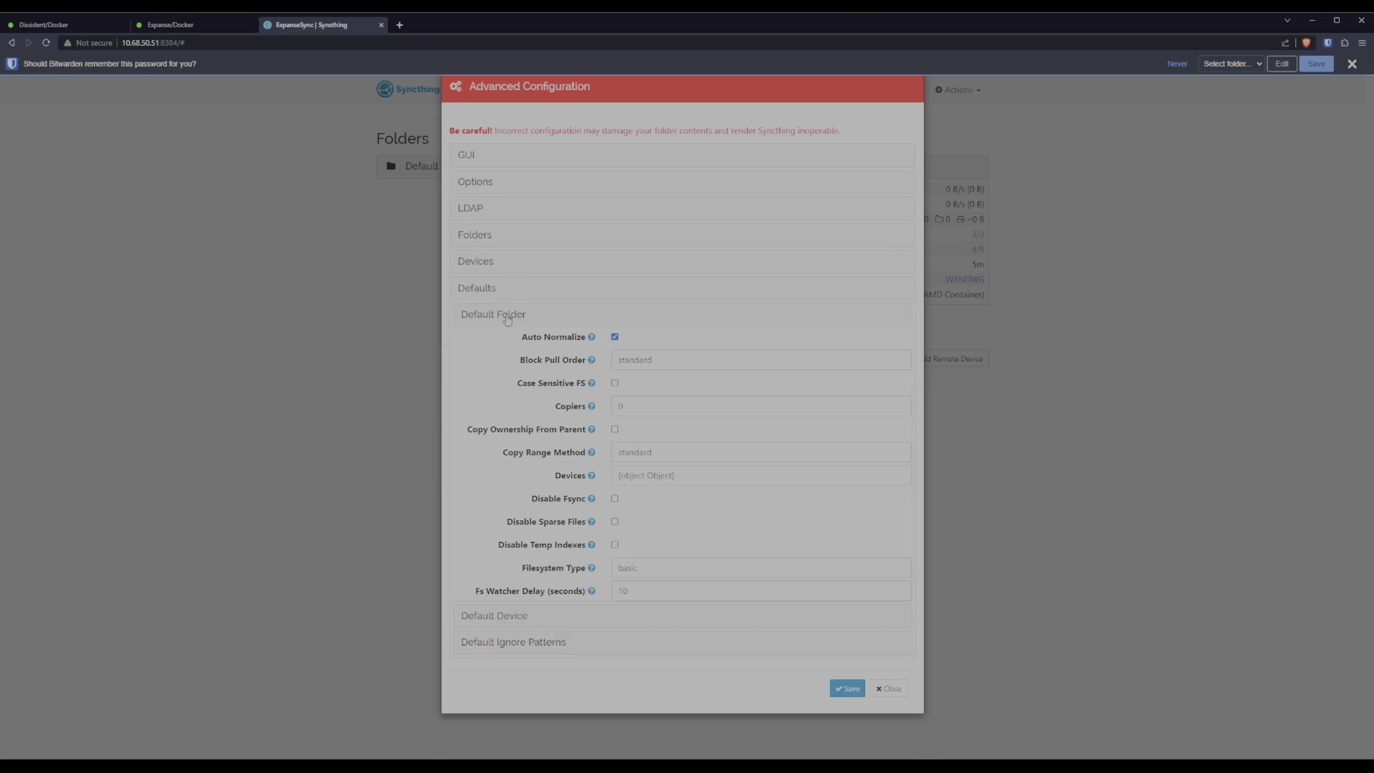
scroll(655, 326, "down", 6)
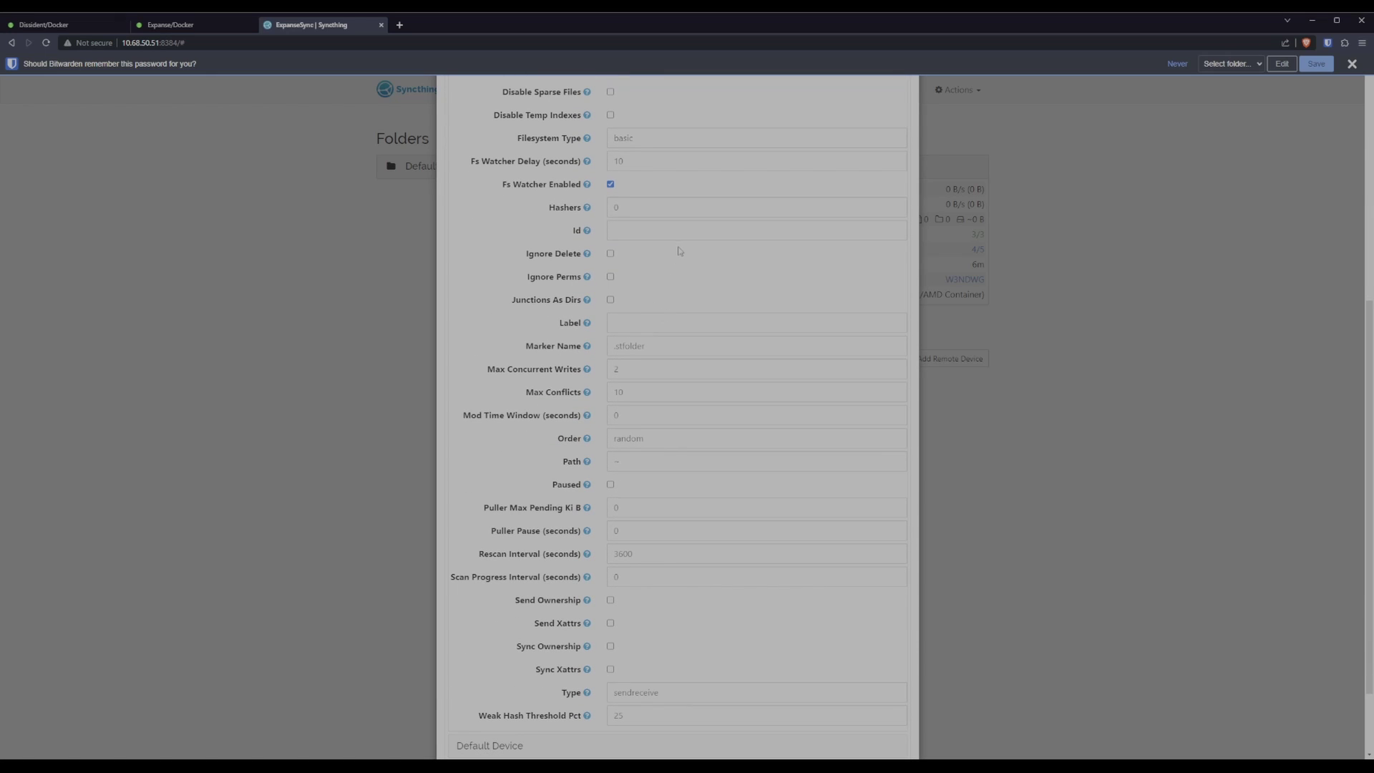
scroll(648, 322, "down", 2)
Set the default folder path to /destination and its type to receiveonly.
double_click(565, 364)
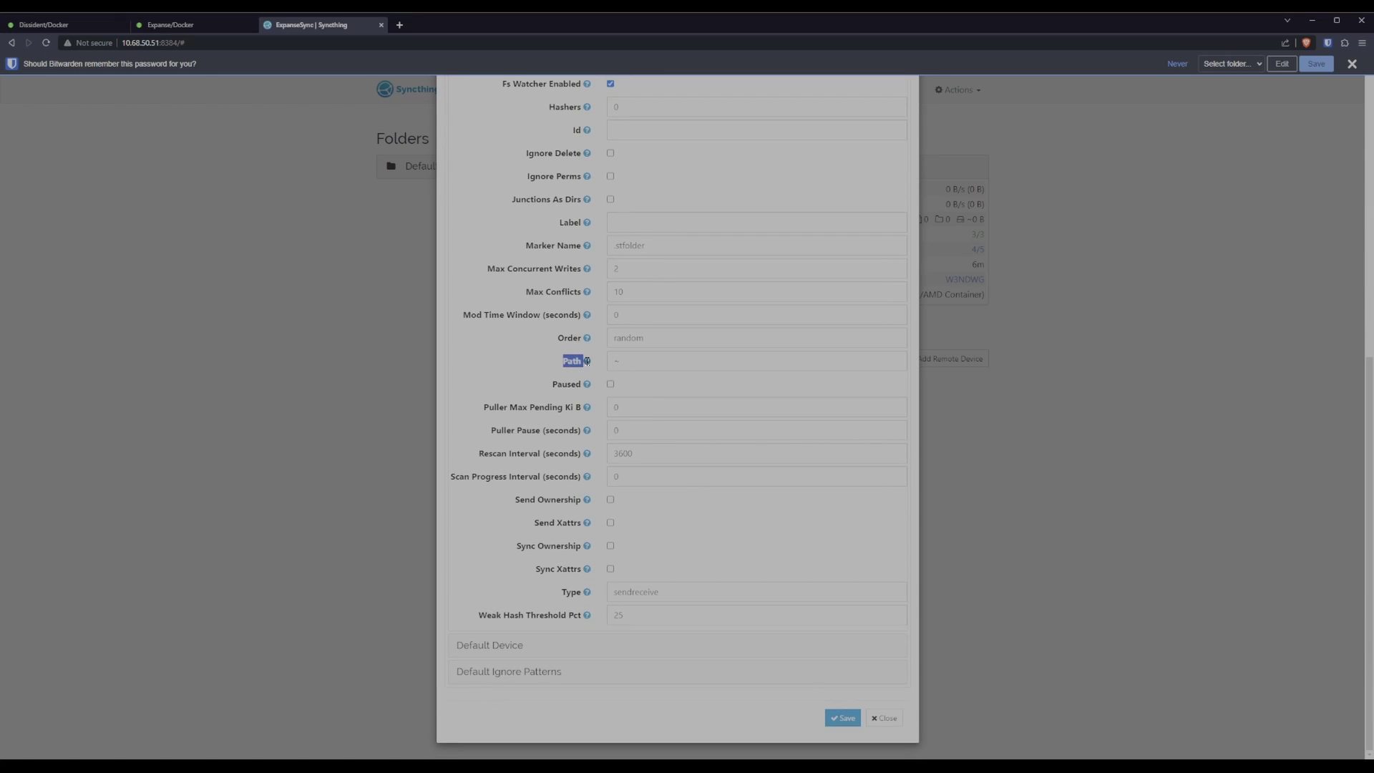
left_click(630, 362)
type("/dl")
type("estination")
left_click(705, 592)
scroll(699, 559, "up", 2)
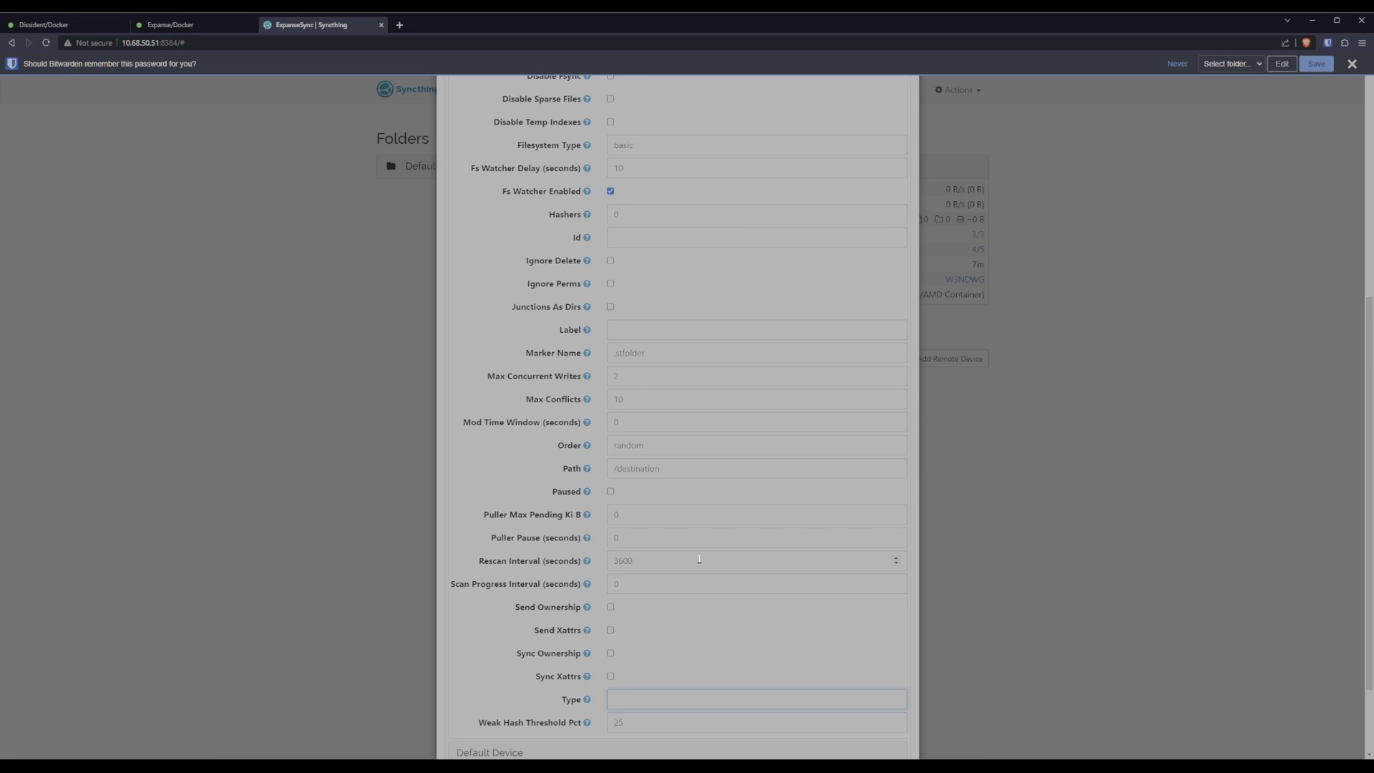
scroll(699, 559, "down", 2)
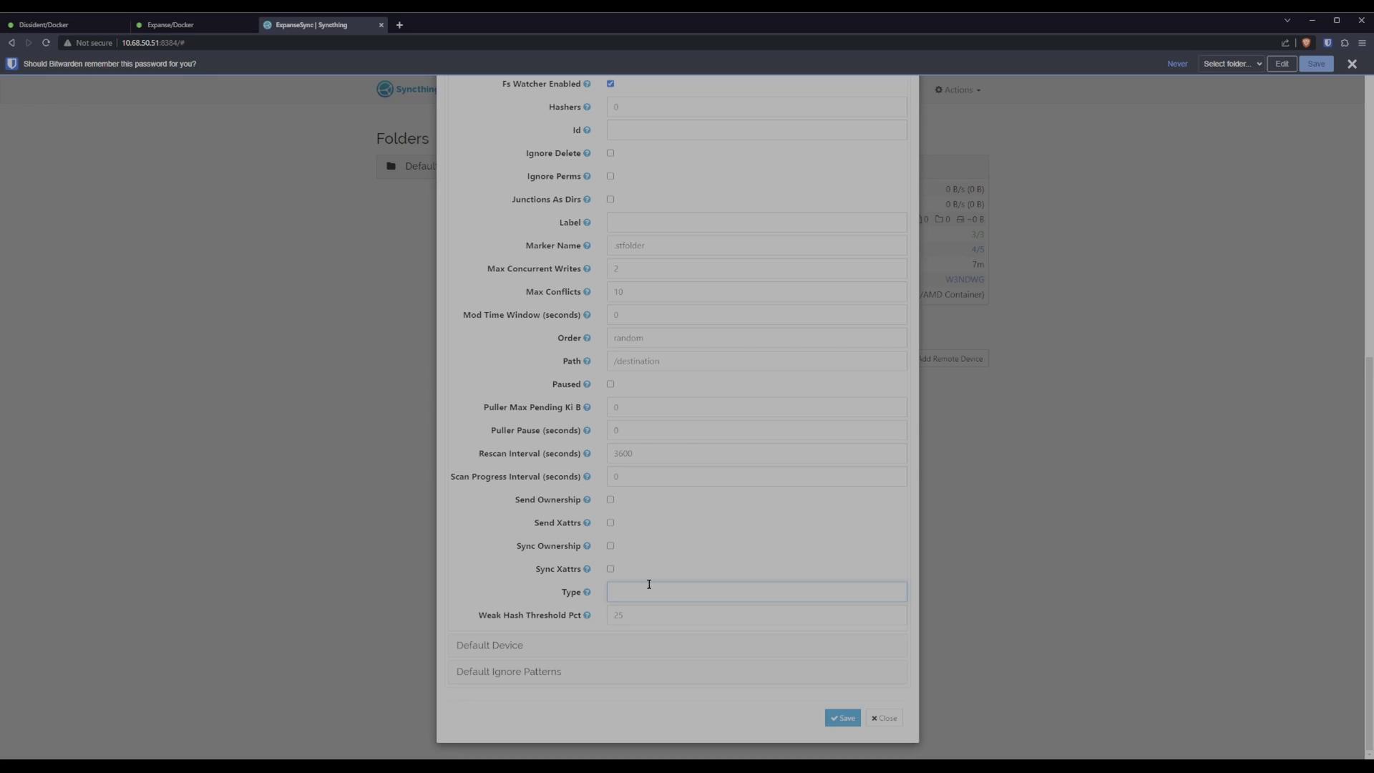
type("receiveonly")
Save the new folder defaults and remove the Default Folder from ExpanseSync.
left_click(842, 718)
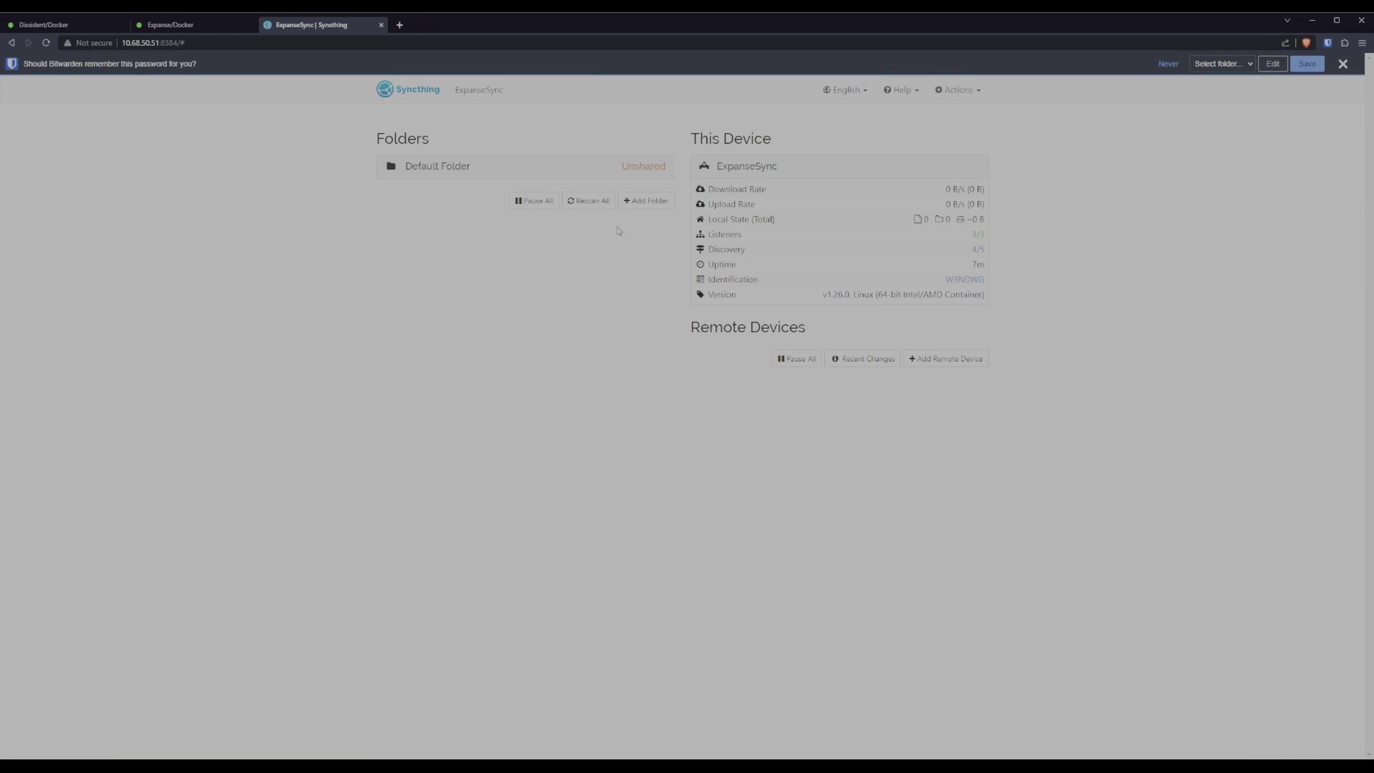
left_click(548, 167)
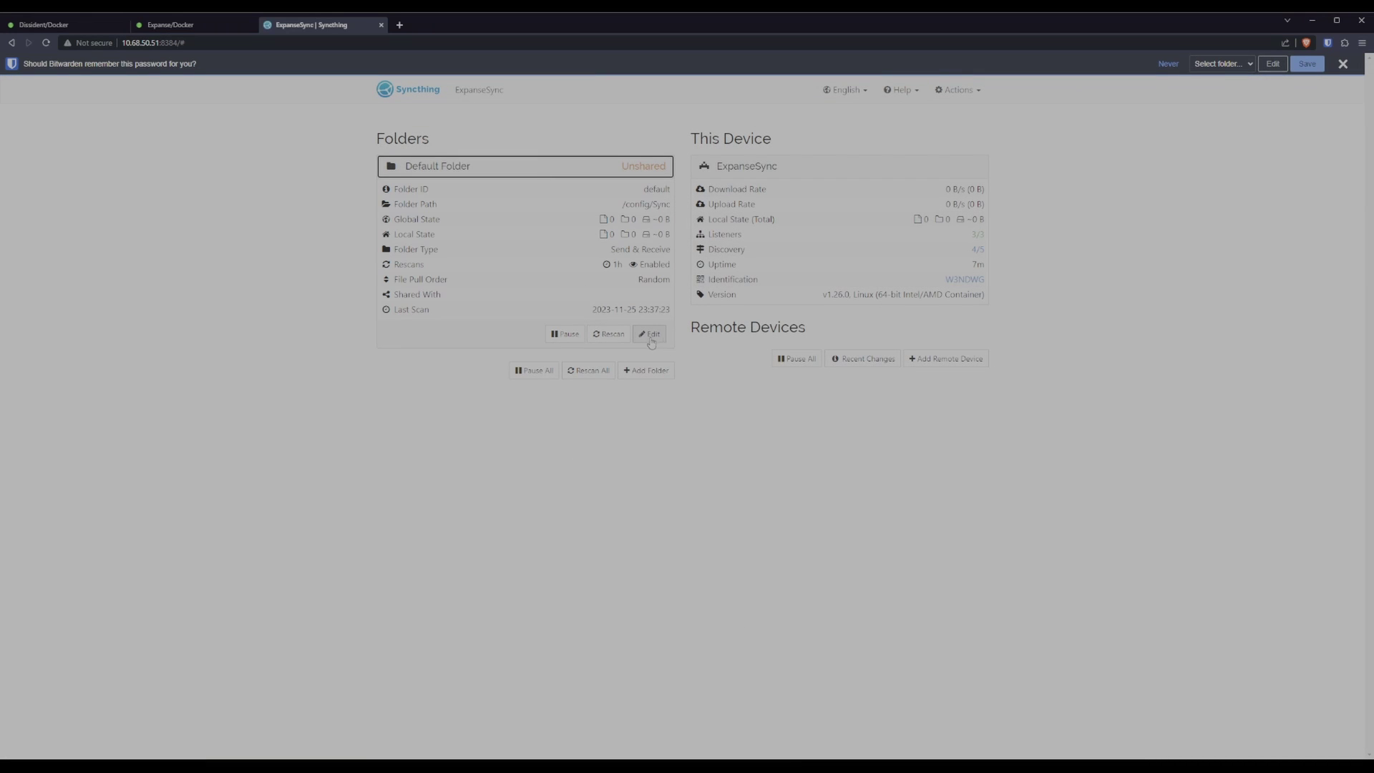
left_click(552, 173)
left_click(555, 174)
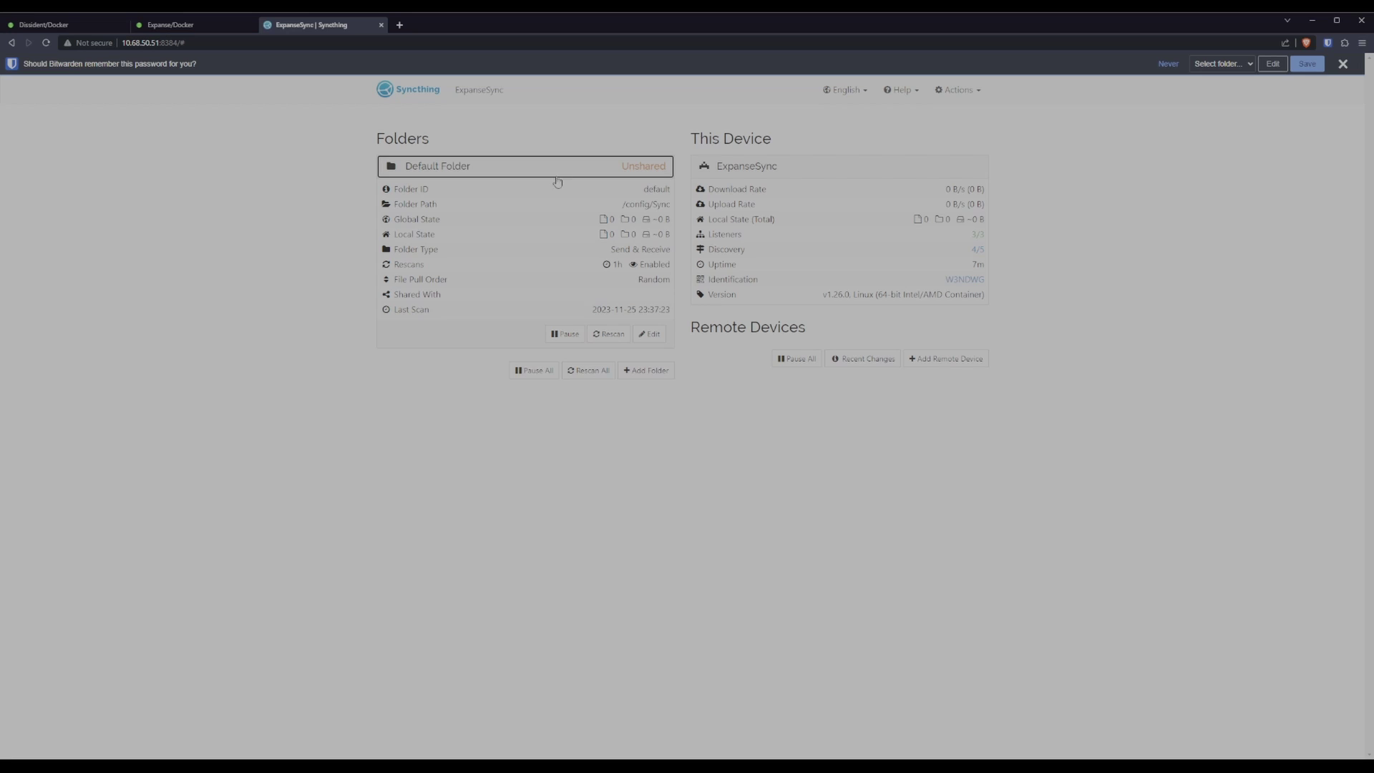
left_click(651, 336)
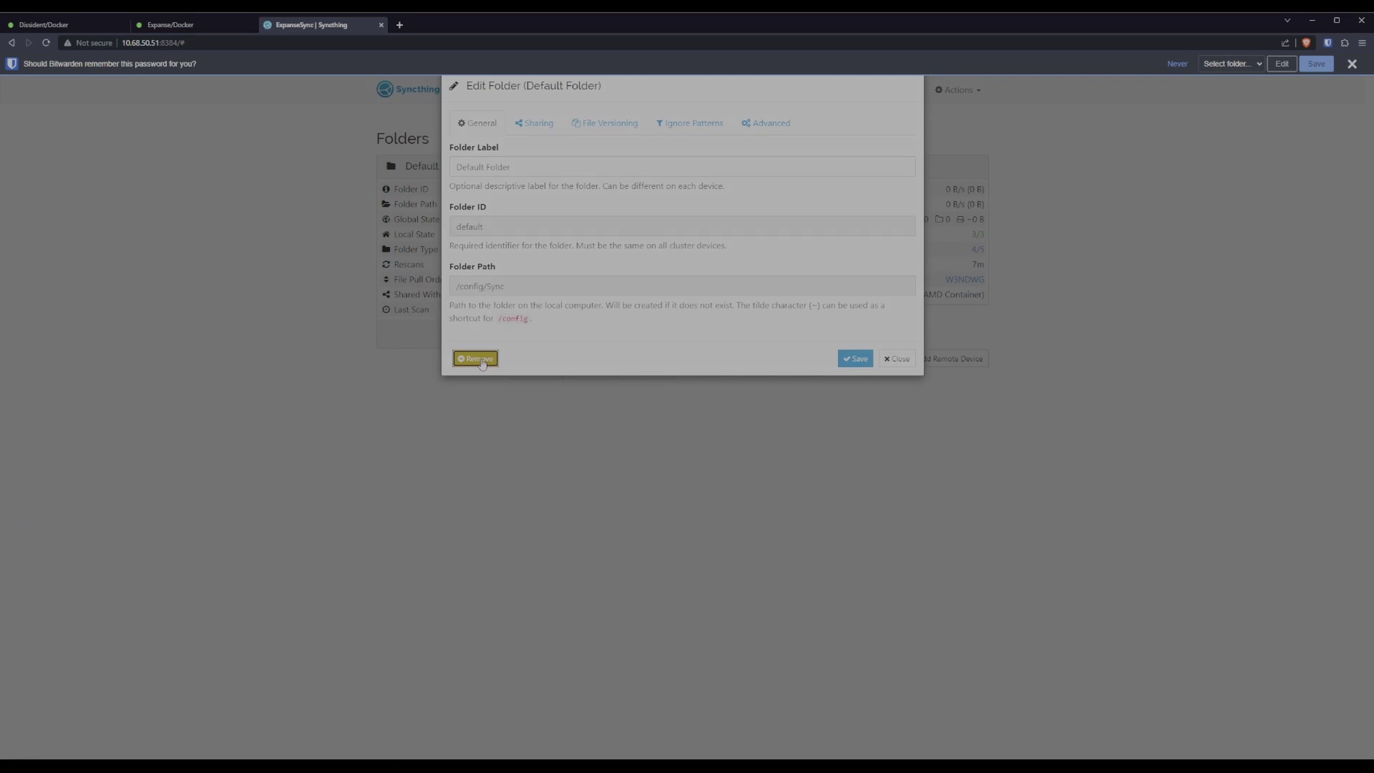
left_click(482, 360)
left_click(551, 187)
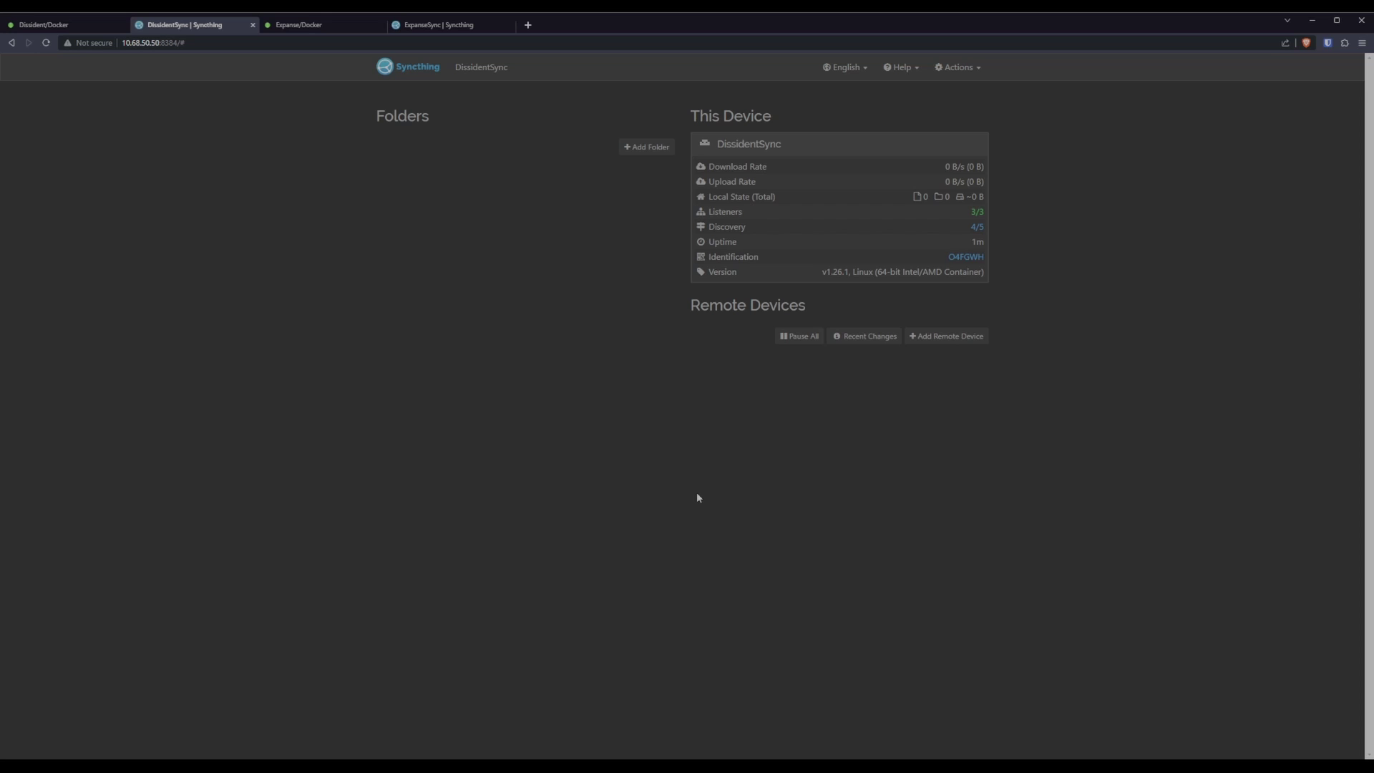
Add the nearby ExpanseSync device to DissidentSync as a remote device, leaving its name blank.
left_click(949, 338)
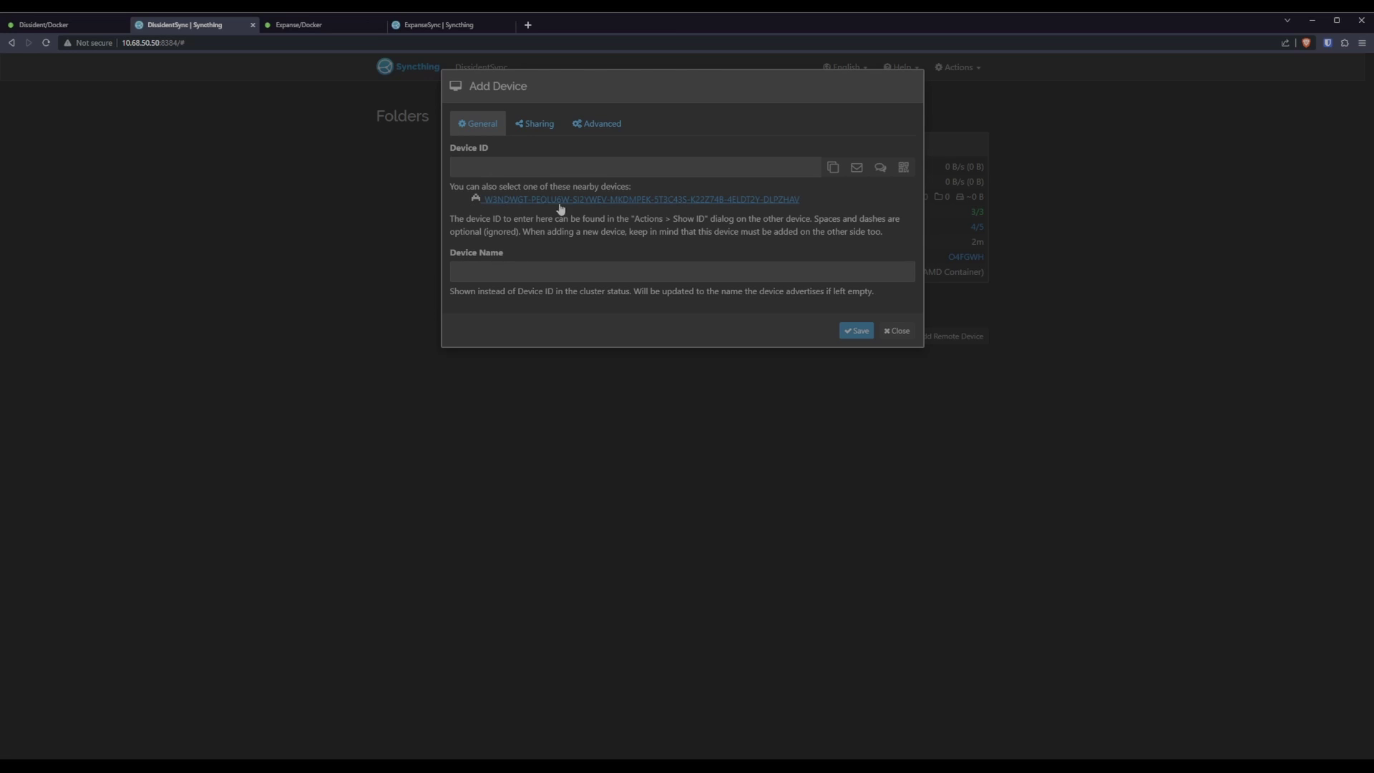
left_click(709, 204)
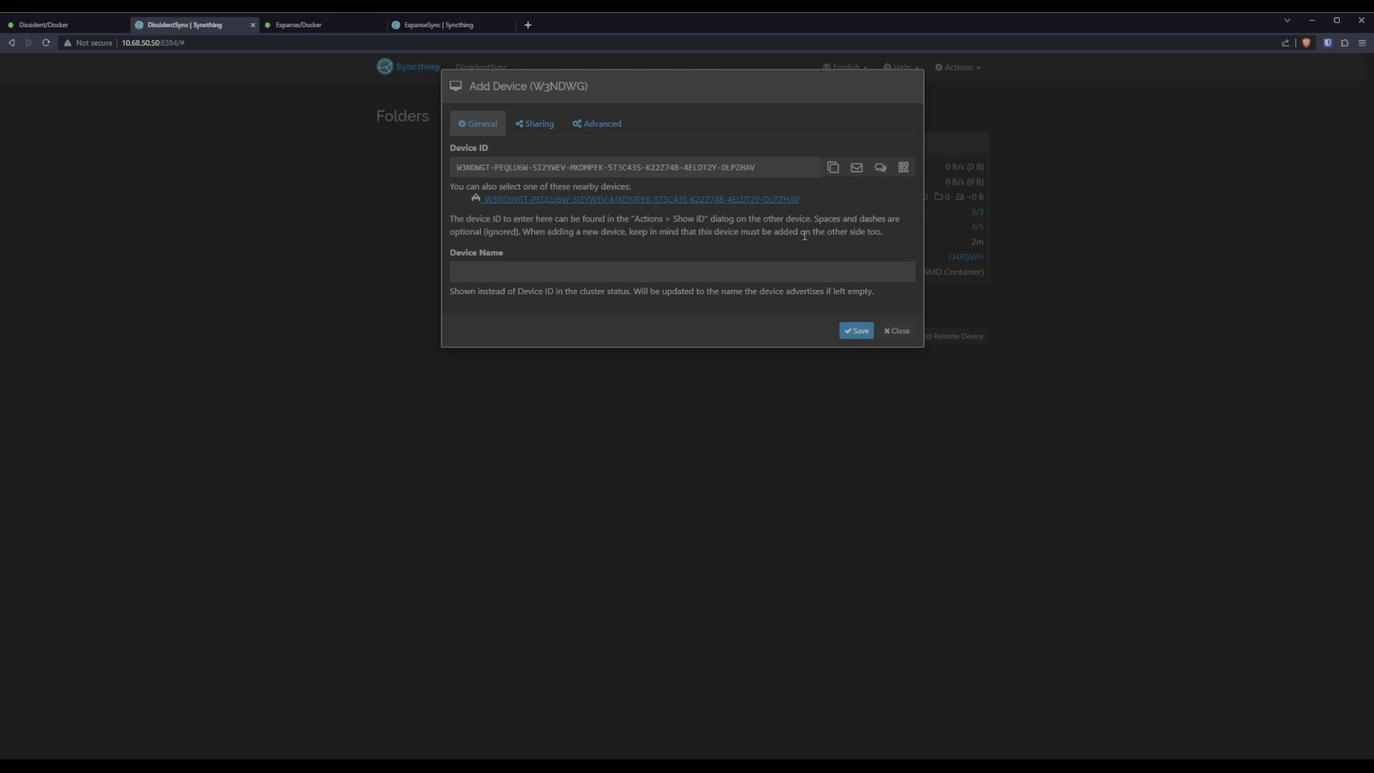
left_click(534, 279)
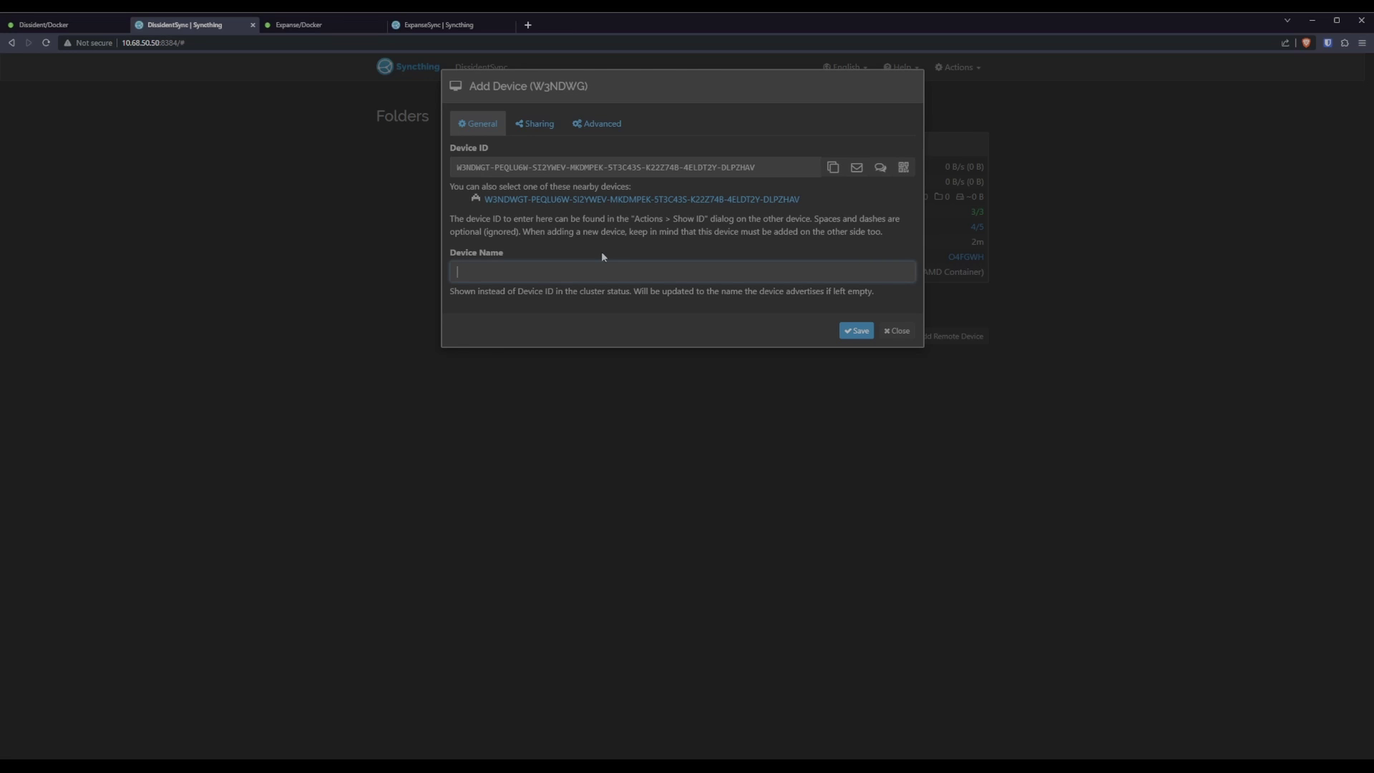
left_click(856, 332)
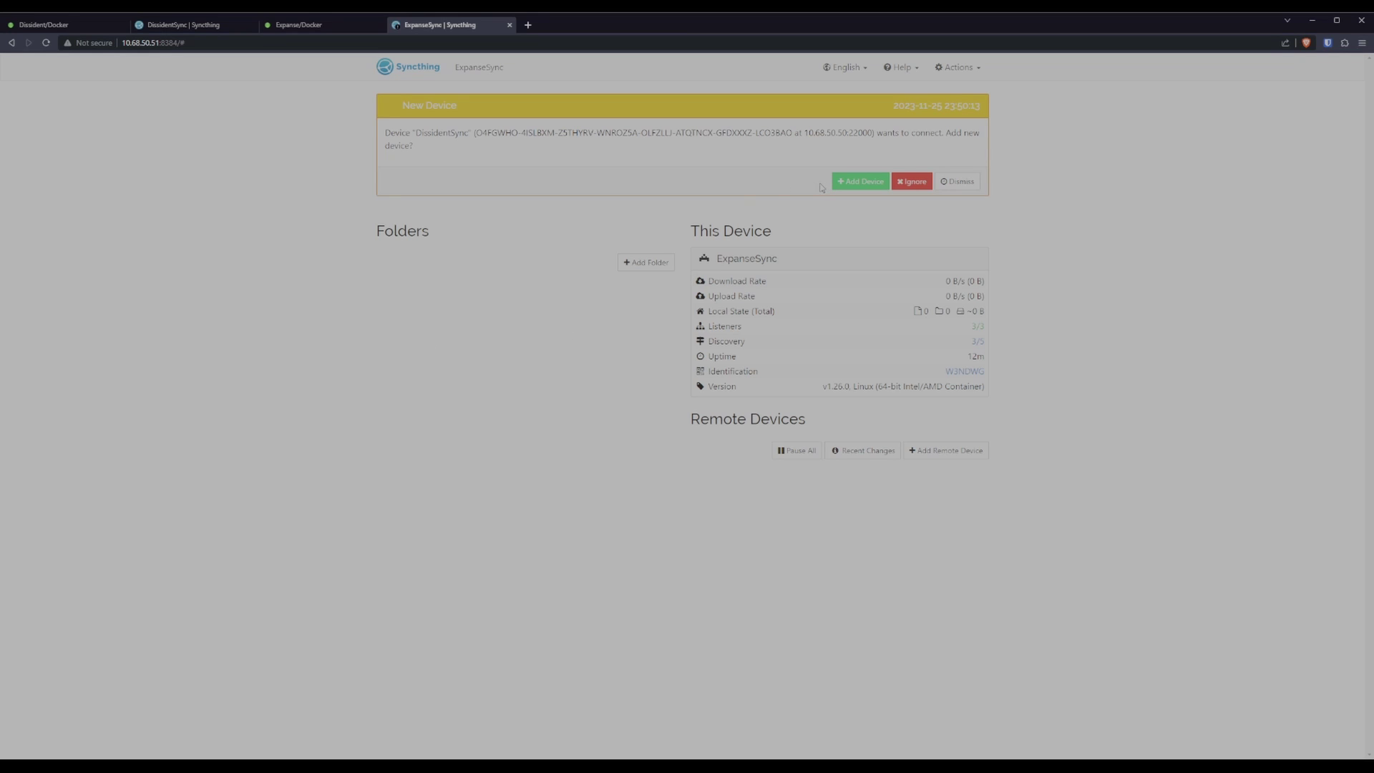
Accept DissidentSync's connection request and save it as a remote device with a dynamic address.
left_click(863, 182)
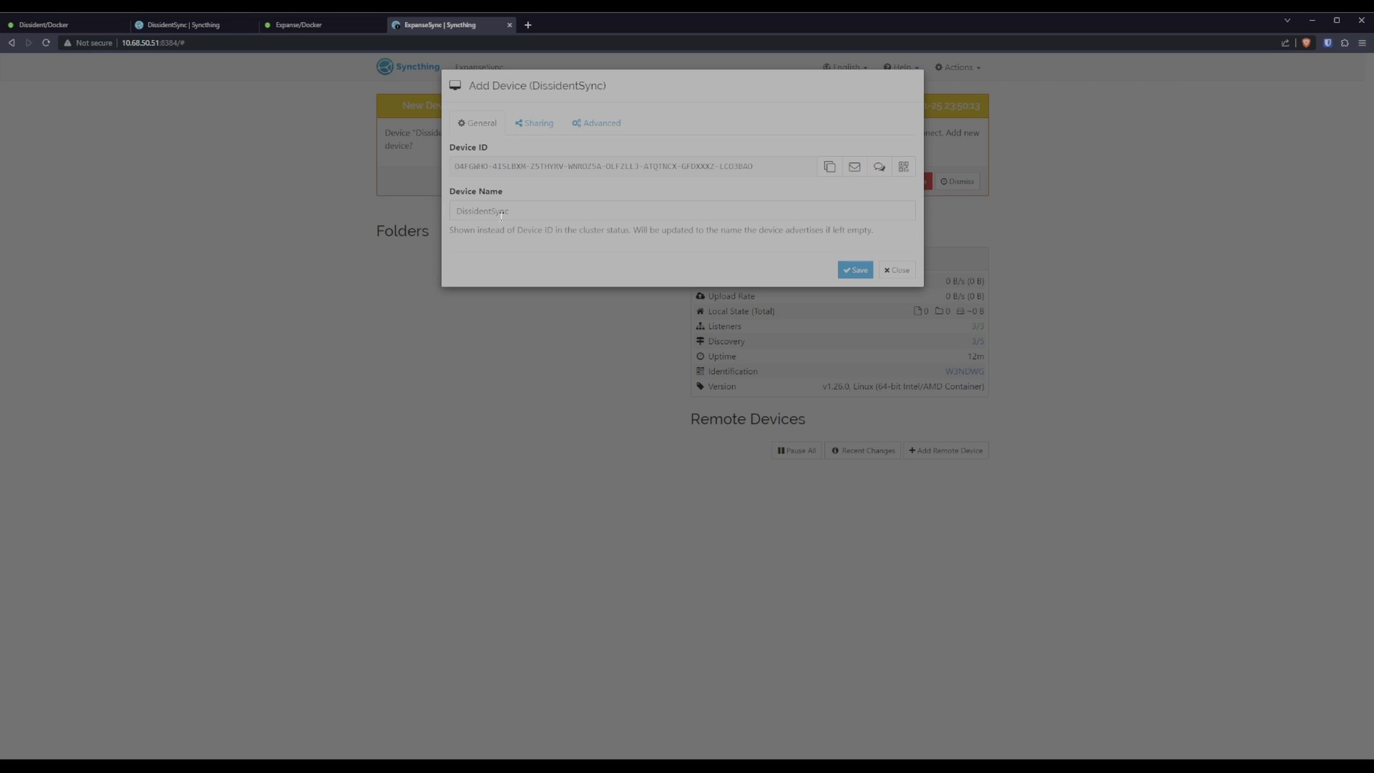
double_click(501, 211)
left_click(539, 129)
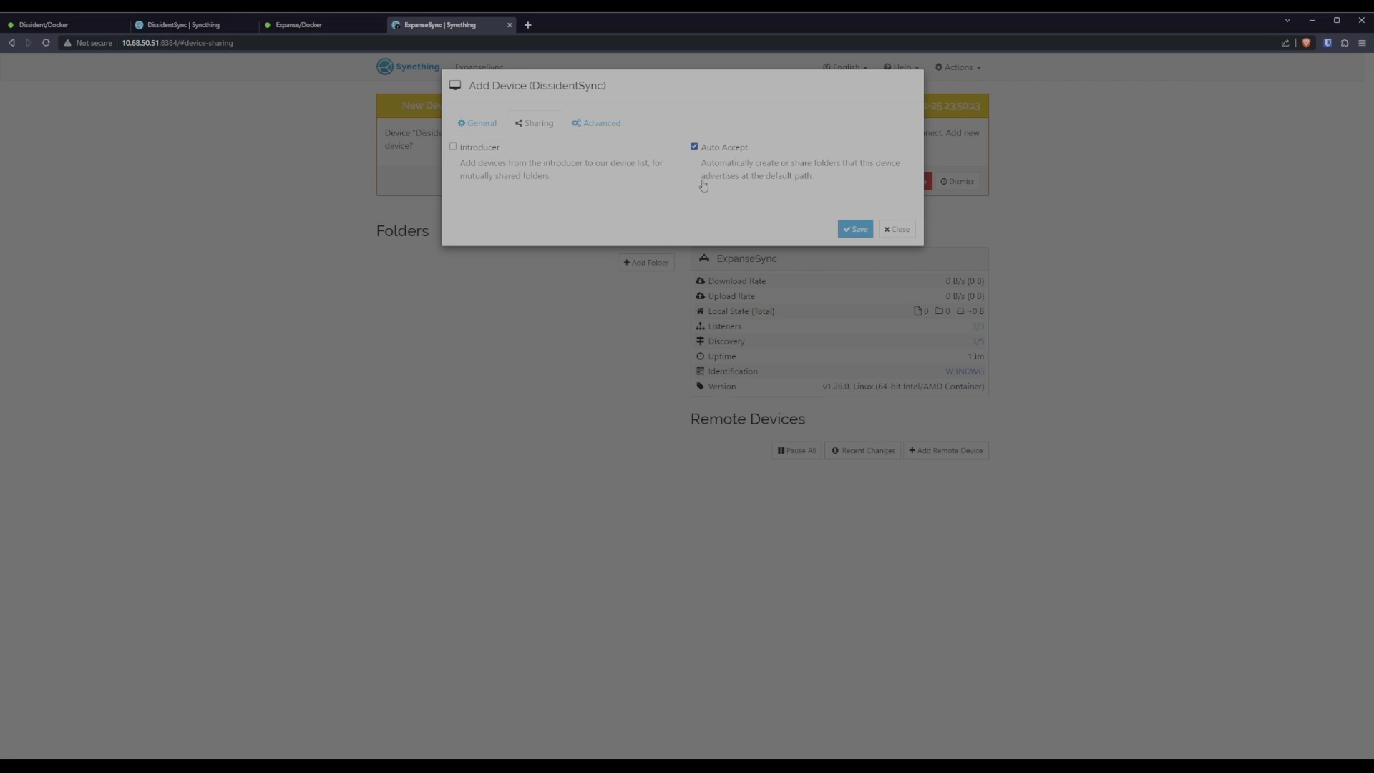
left_click(596, 129)
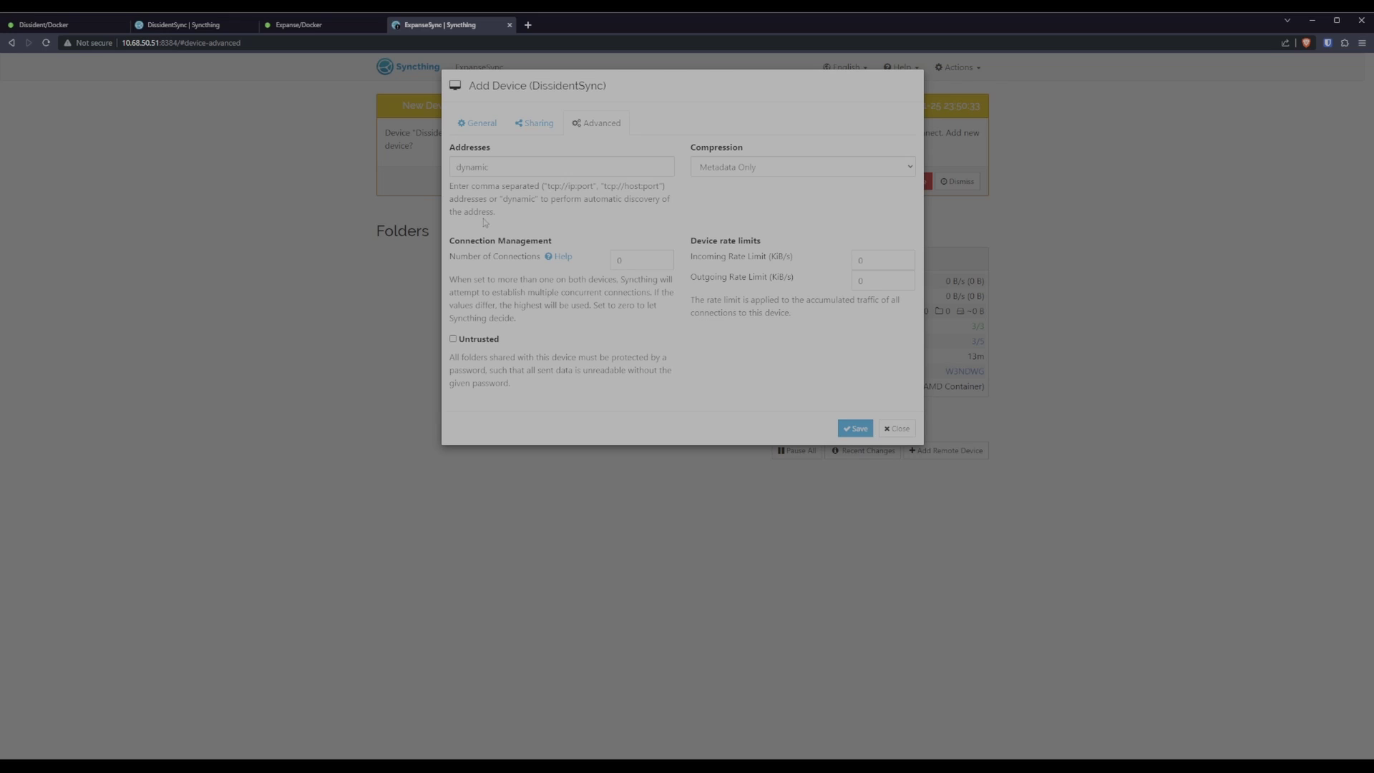
double_click(495, 164)
left_click(556, 215)
left_click(855, 429)
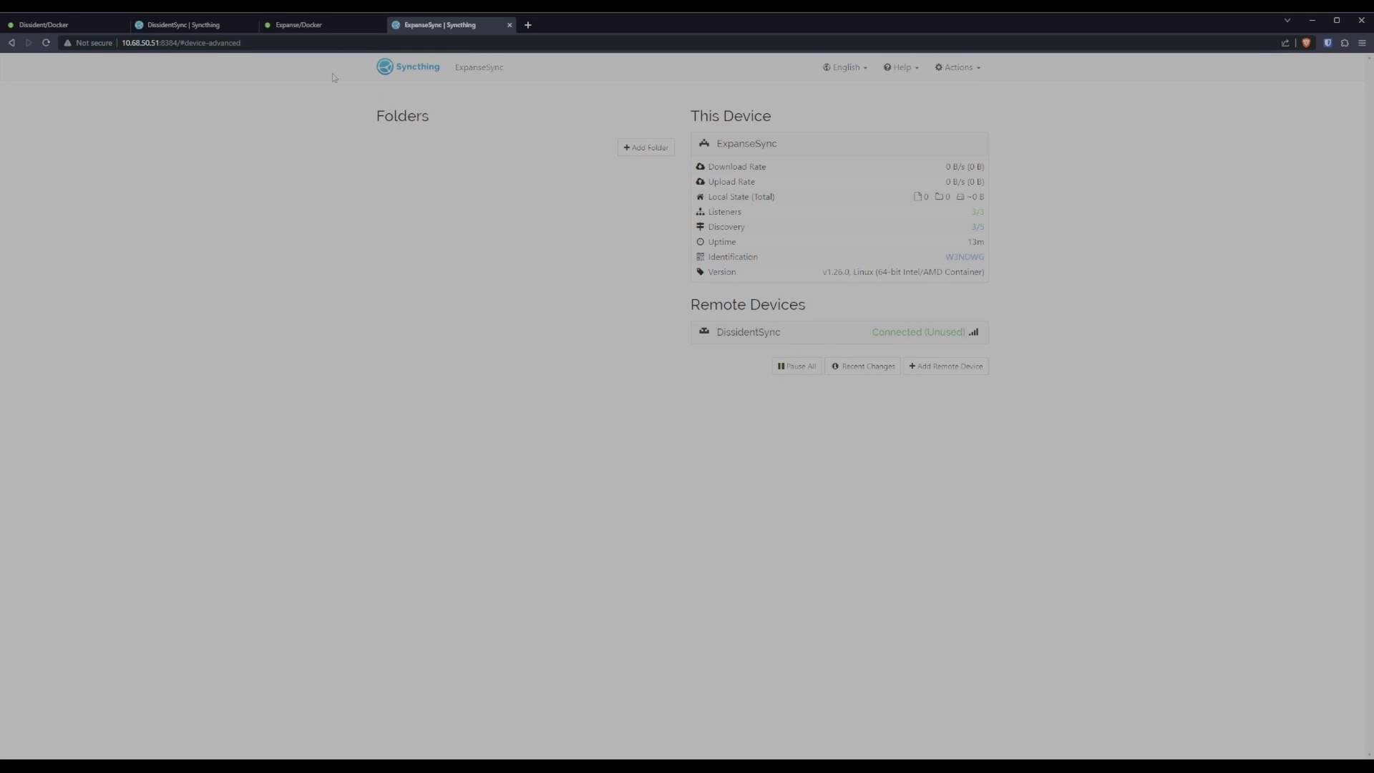
On DissidentSync, expand the ExpanseSync device details and inspect its TCP LAN connection.
left_click(182, 26)
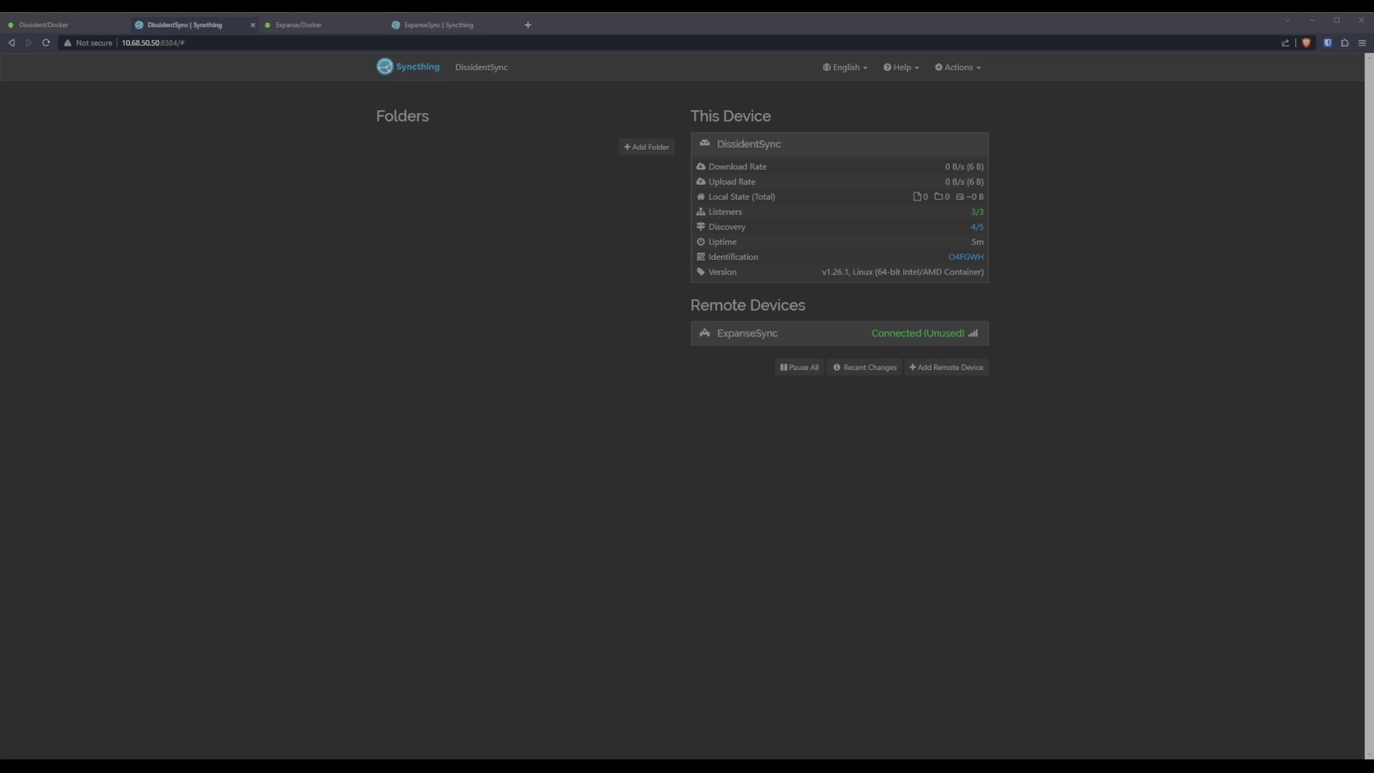
left_click(840, 335)
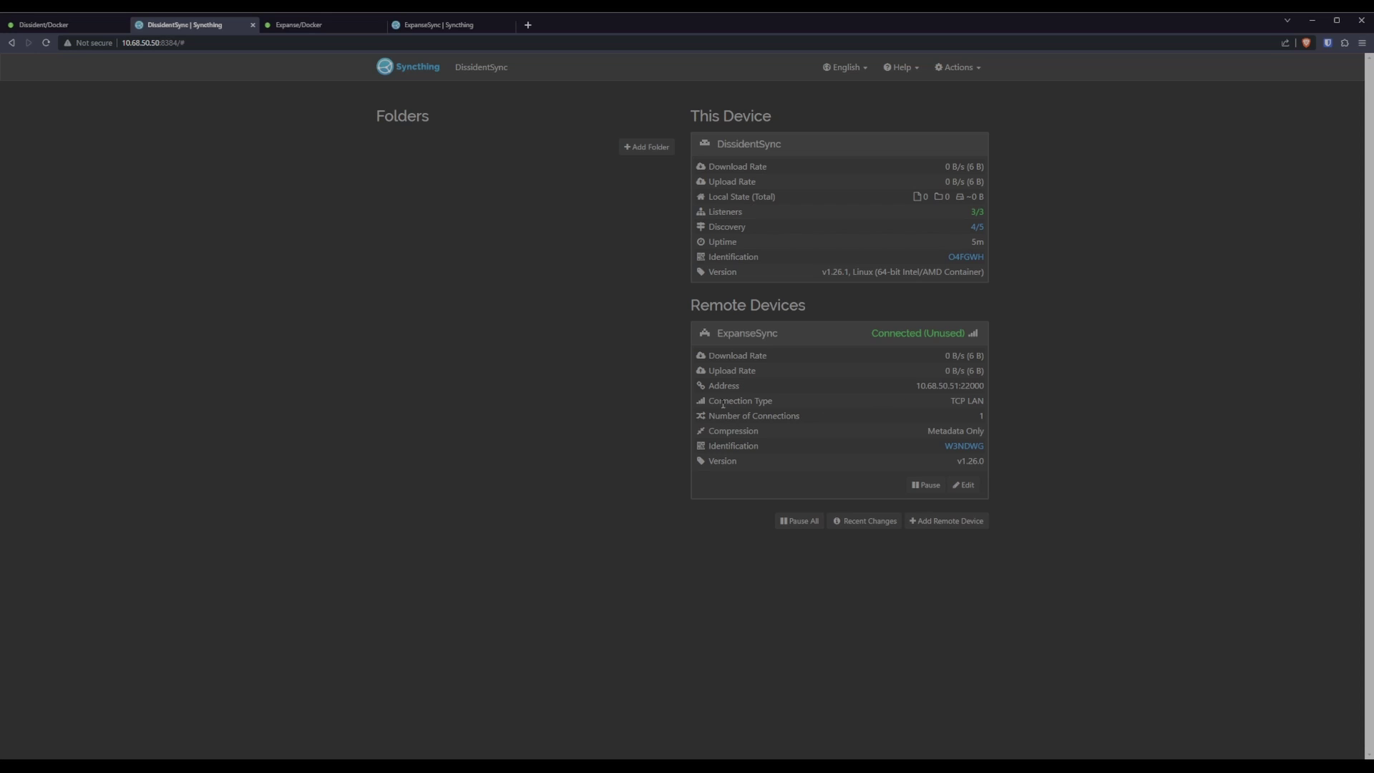
left_click_drag(708, 401, 799, 402)
left_click(942, 403)
left_click_drag(949, 400, 984, 399)
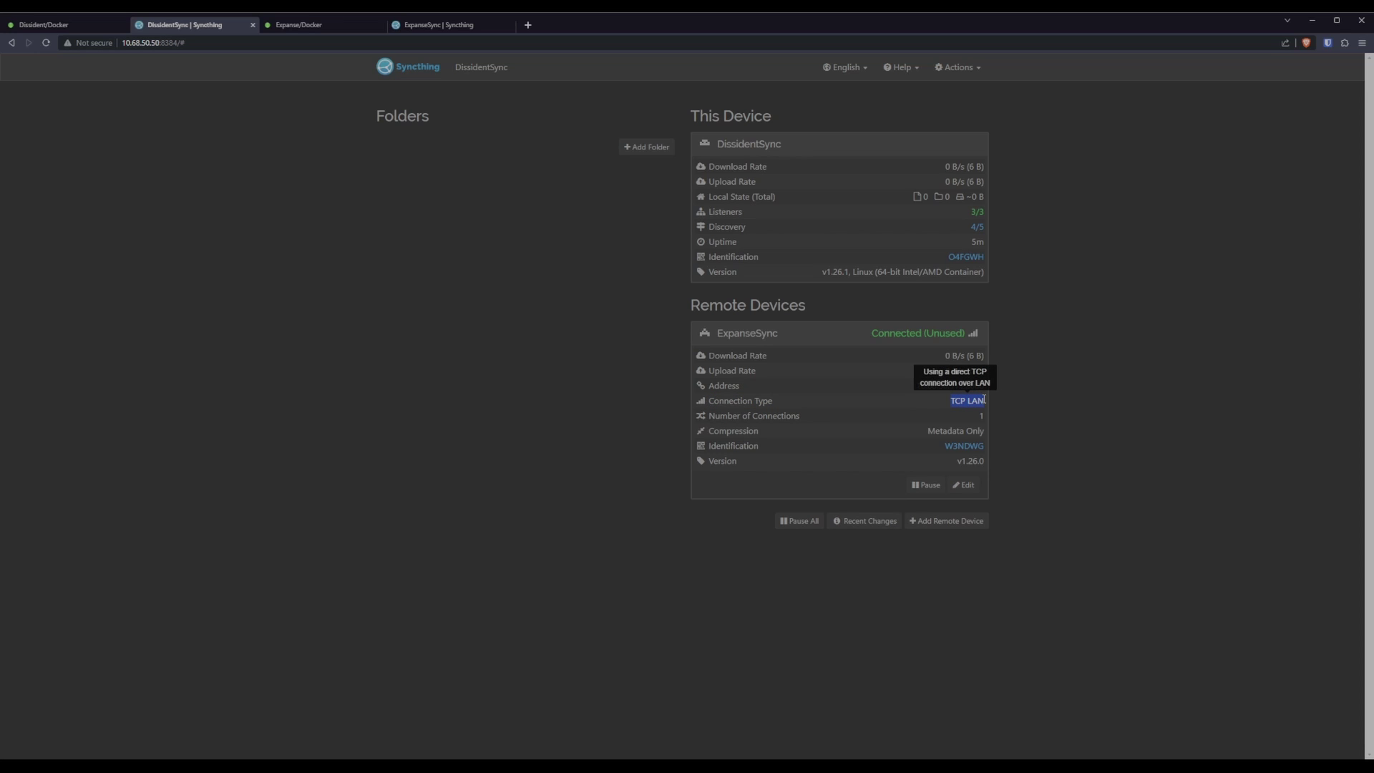
left_click(941, 403)
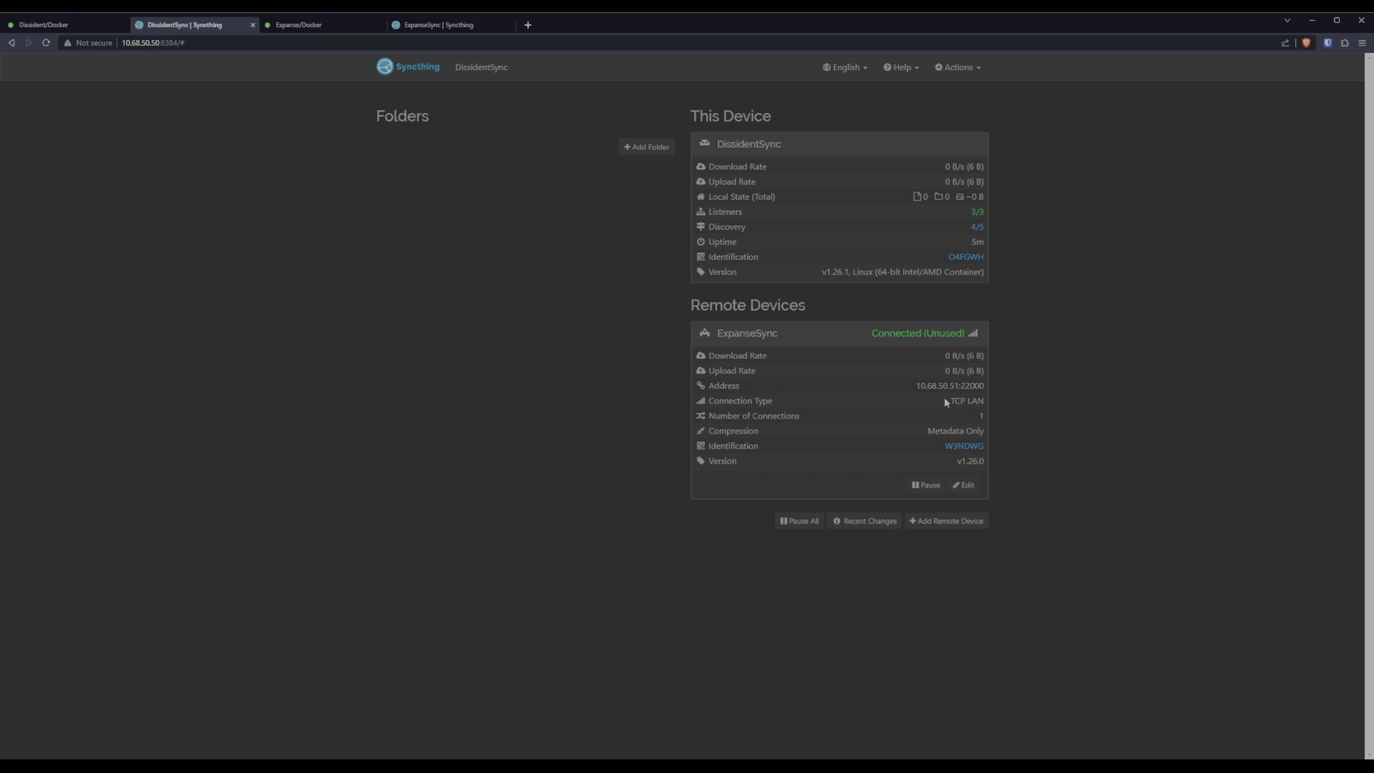
left_click_drag(944, 397, 991, 399)
left_click(959, 358)
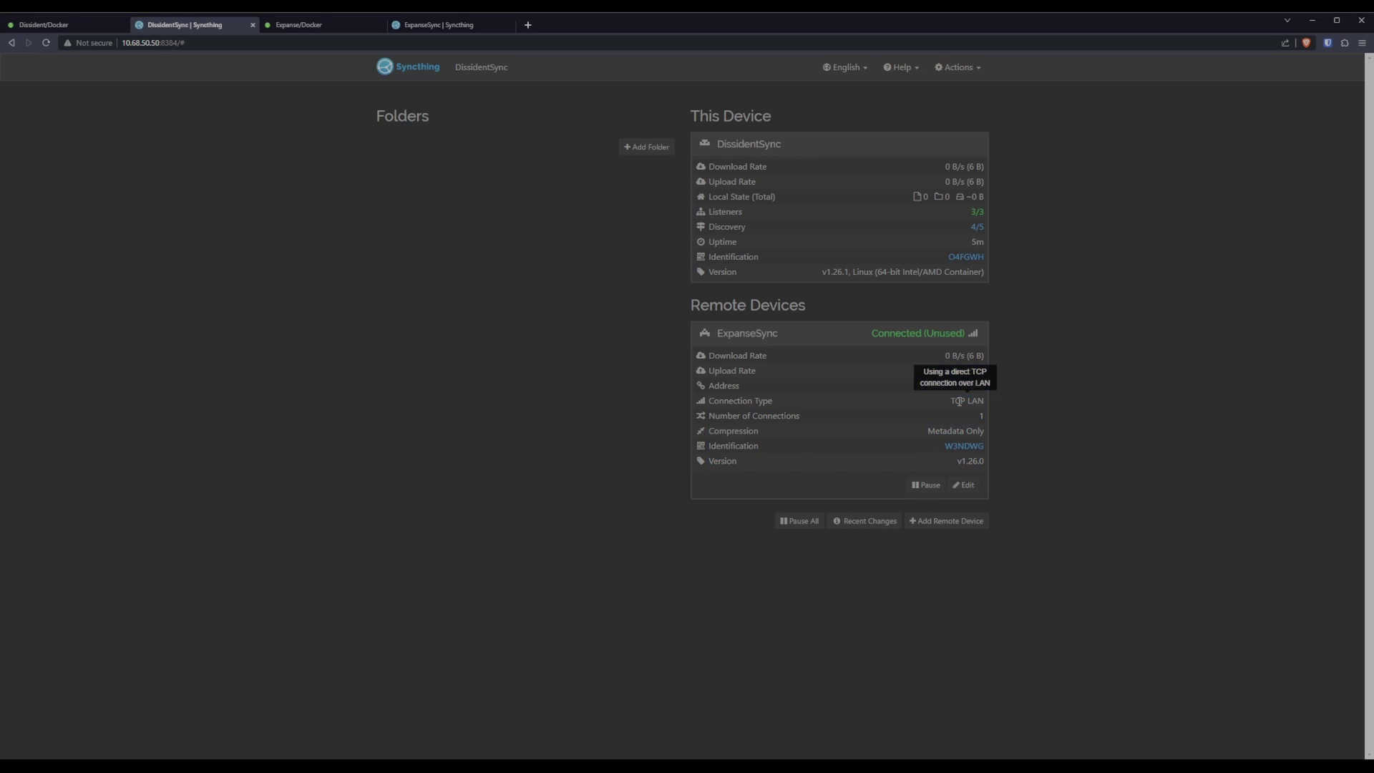
Replace ExpanseSync's dynamic address with tcp://10.68.50.51 and save the device.
left_click(964, 485)
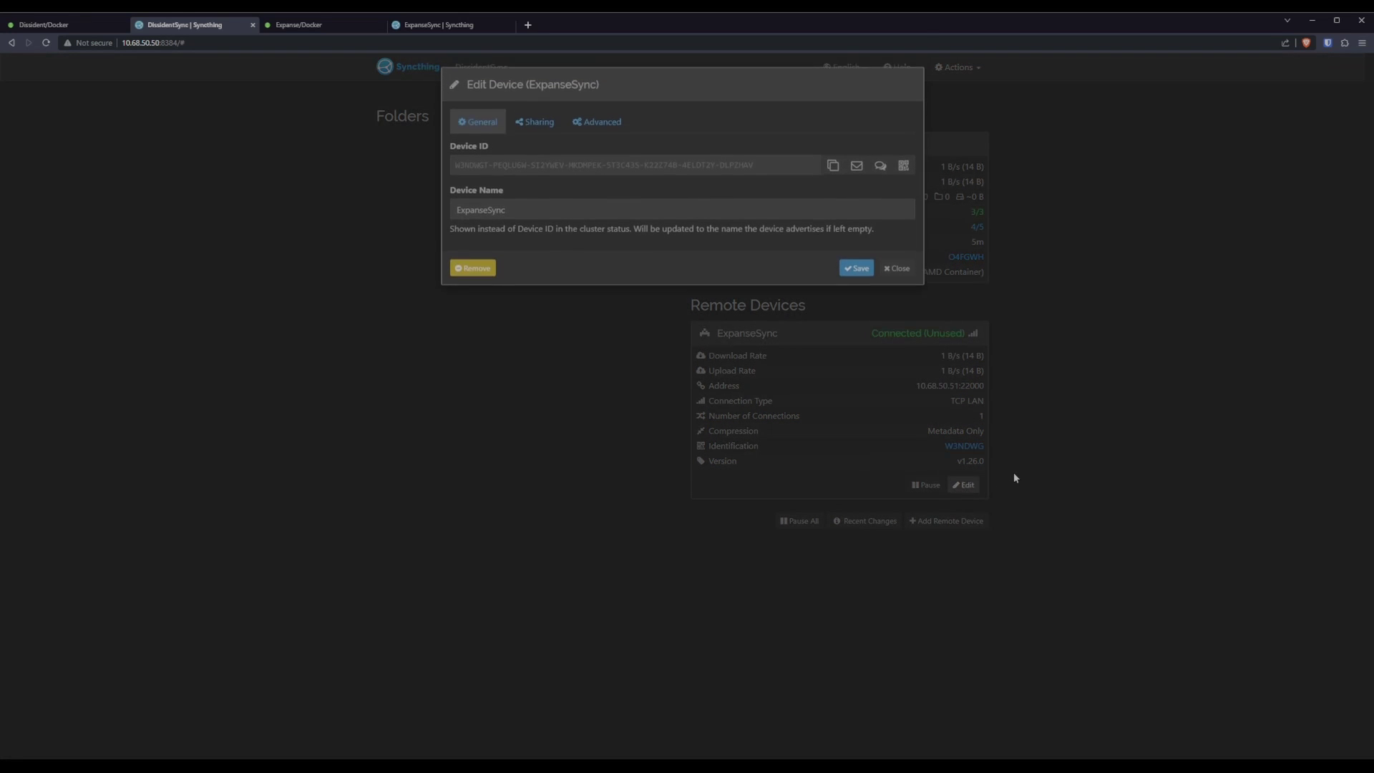
left_click(597, 127)
double_click(493, 166)
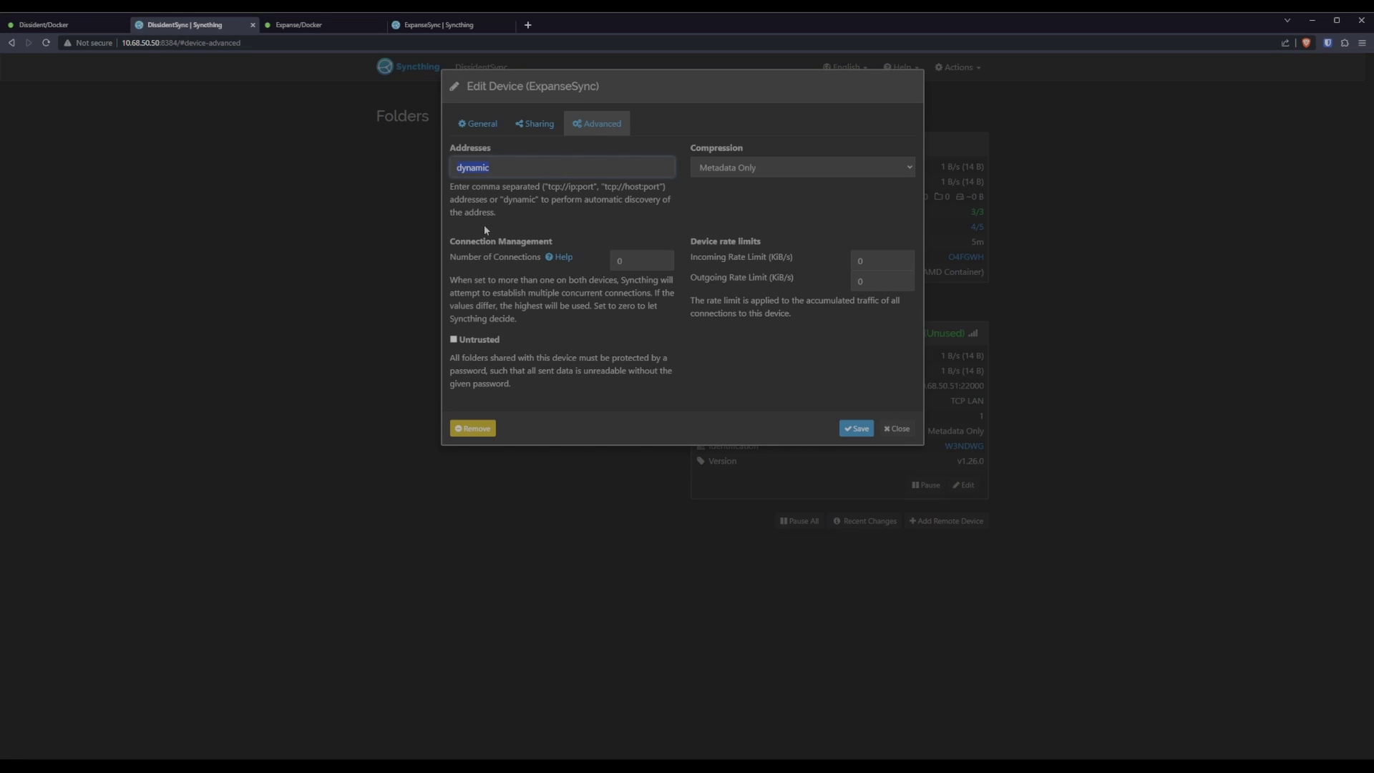
type("tcp://10.68.50.51")
left_click_drag(546, 176, 411, 172)
left_click(857, 428)
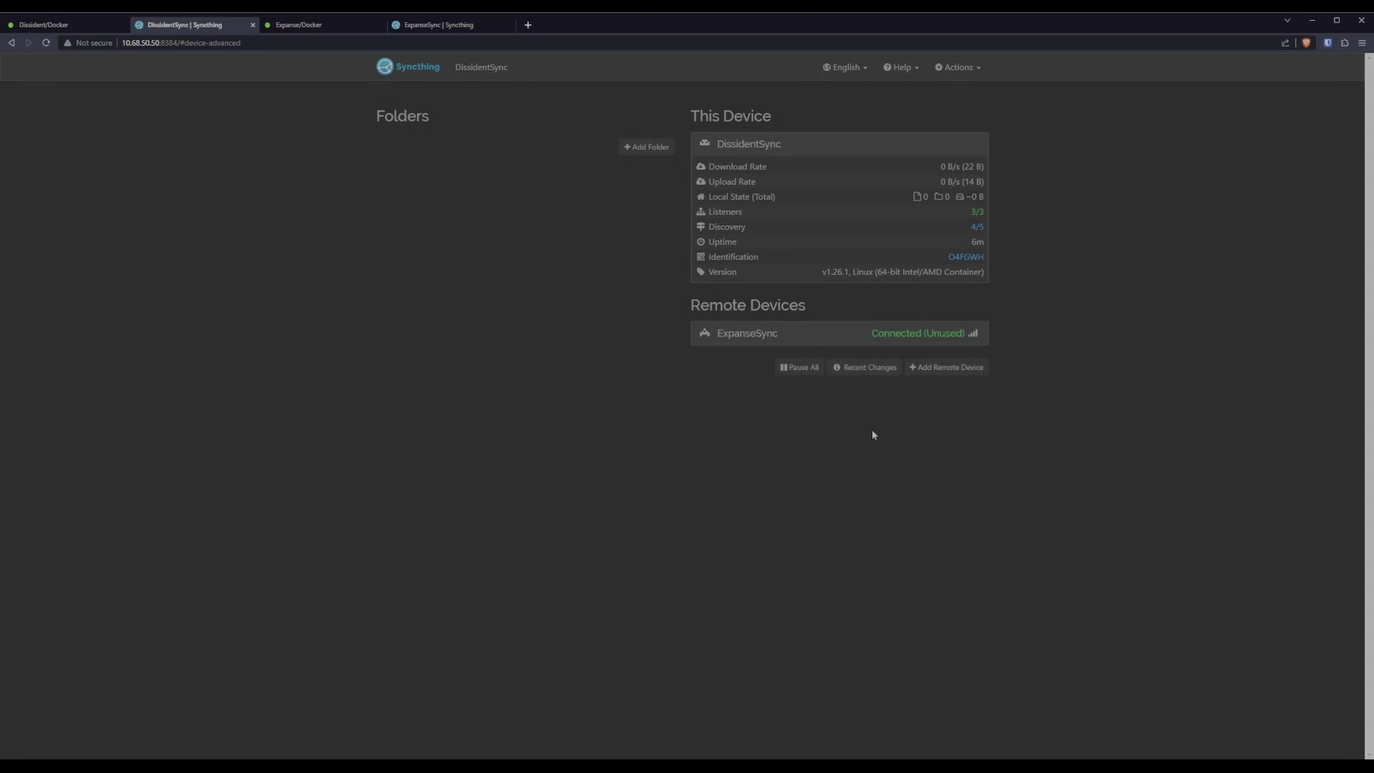
left_click(861, 335)
Start a new folder on DissidentSync with path /source/Shows/ALF/Season 03.
left_click(644, 147)
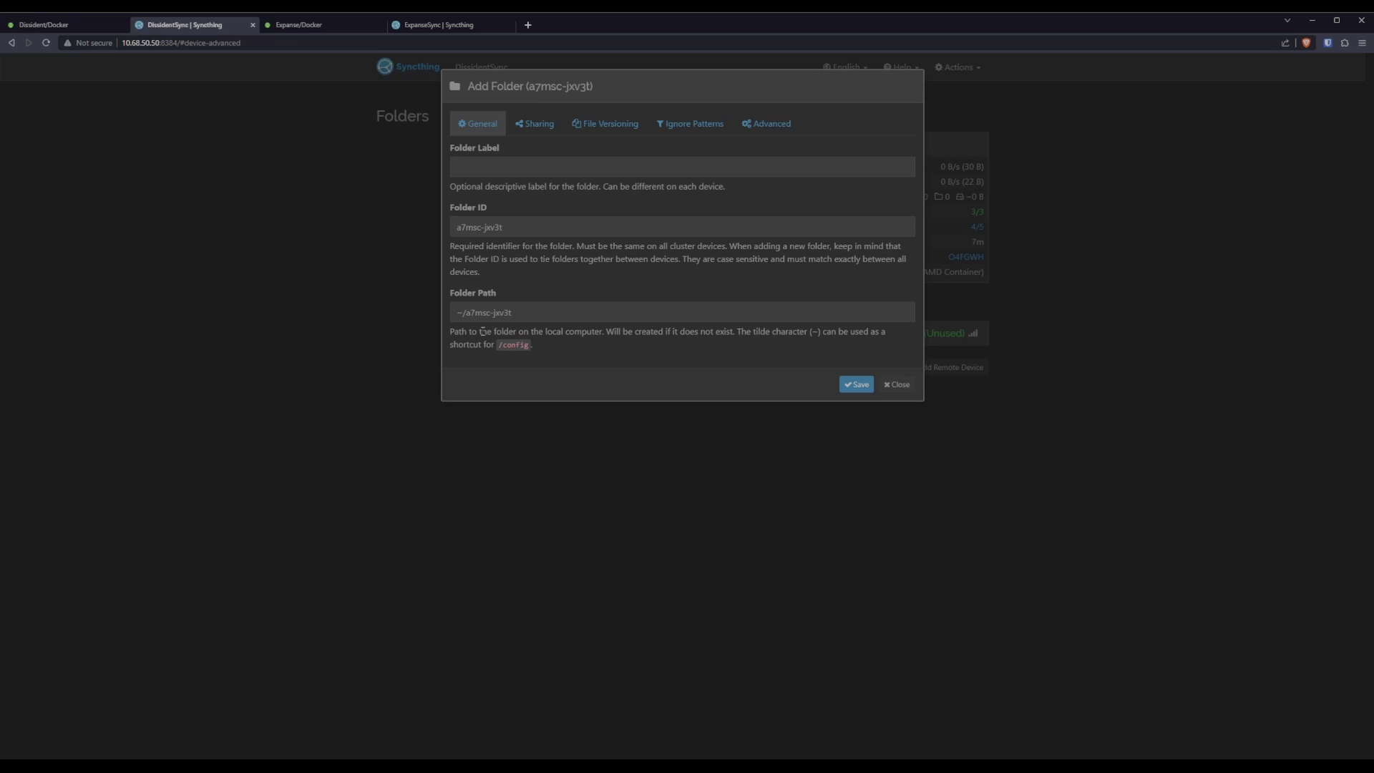
left_click_drag(530, 314, 386, 318)
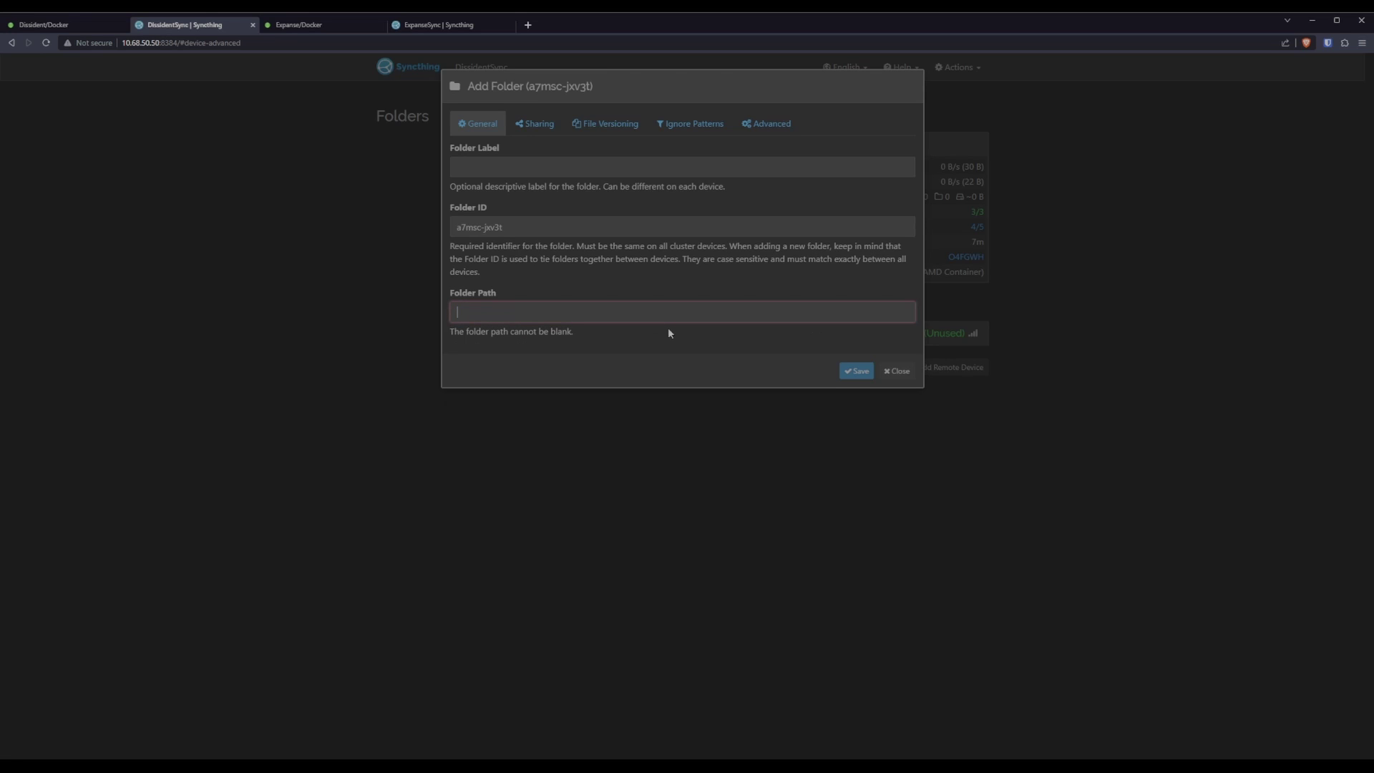
type("/")
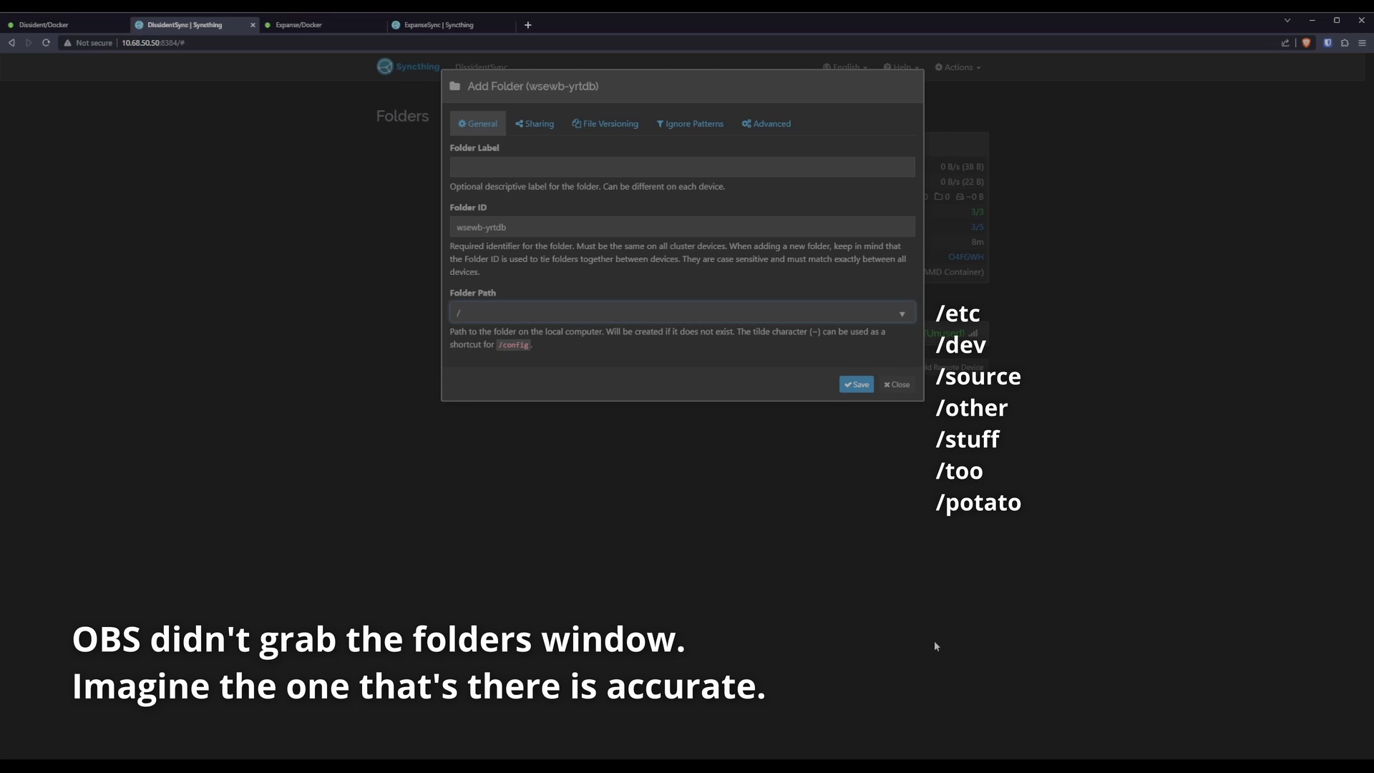
type("source")
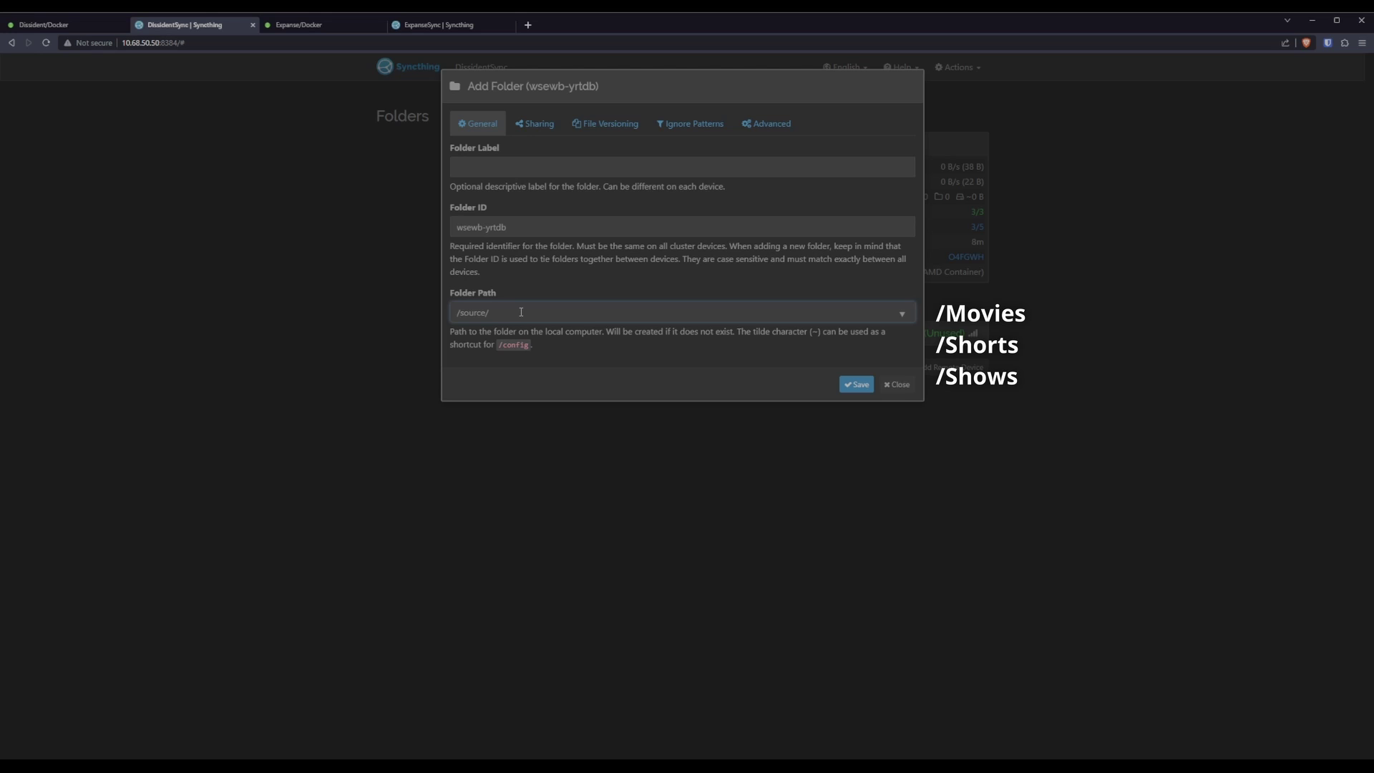
type("/Shows/")
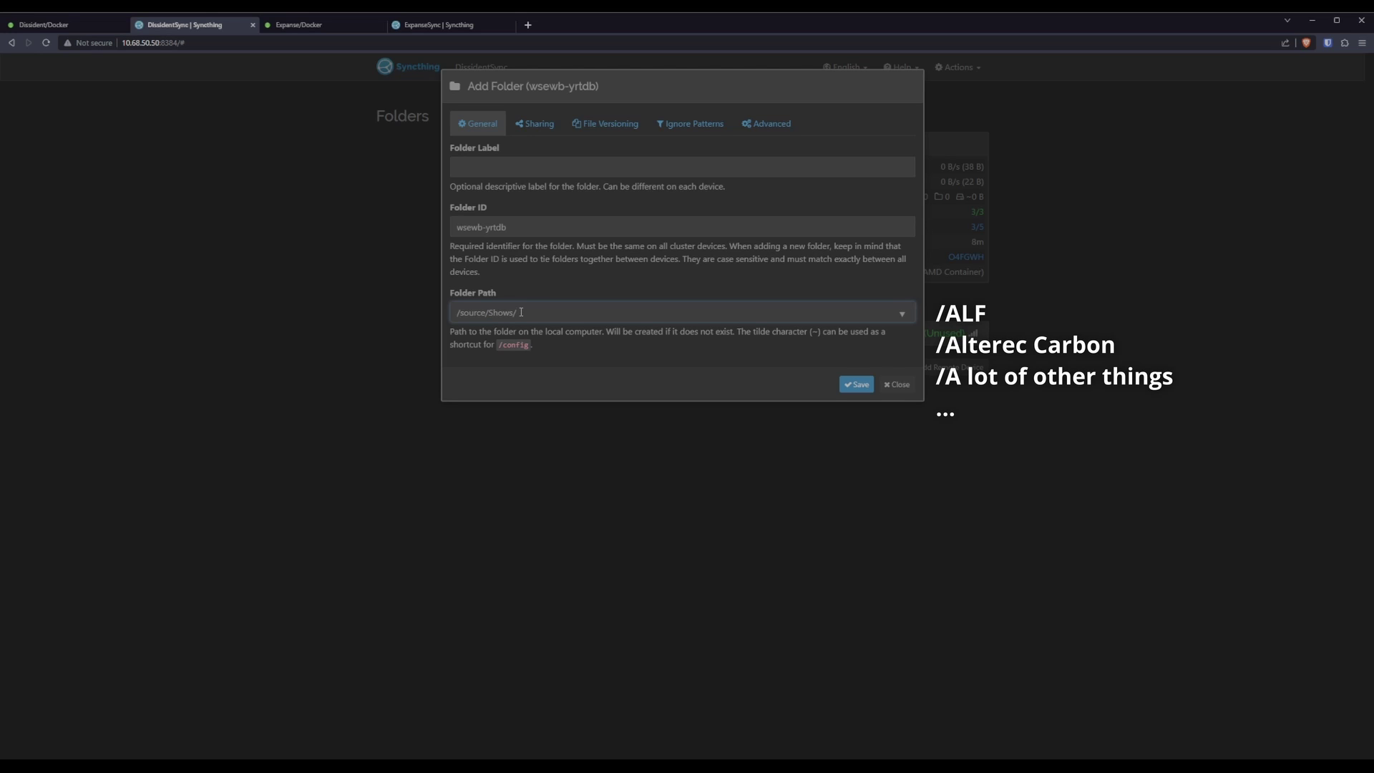
type("ALF/Season 03")
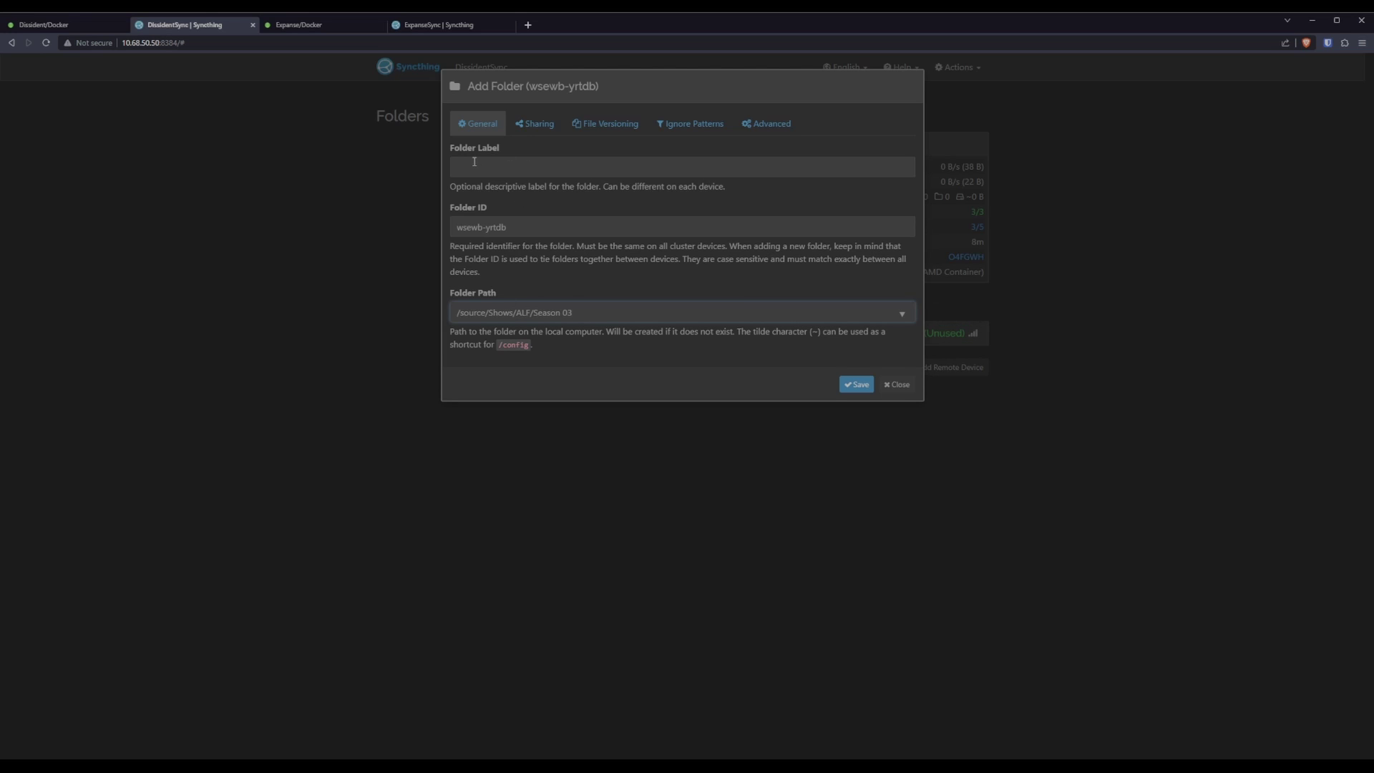
Label the folder ALF and set its folder ID to Dissident-Alf.
left_click(675, 168)
type("ALF")
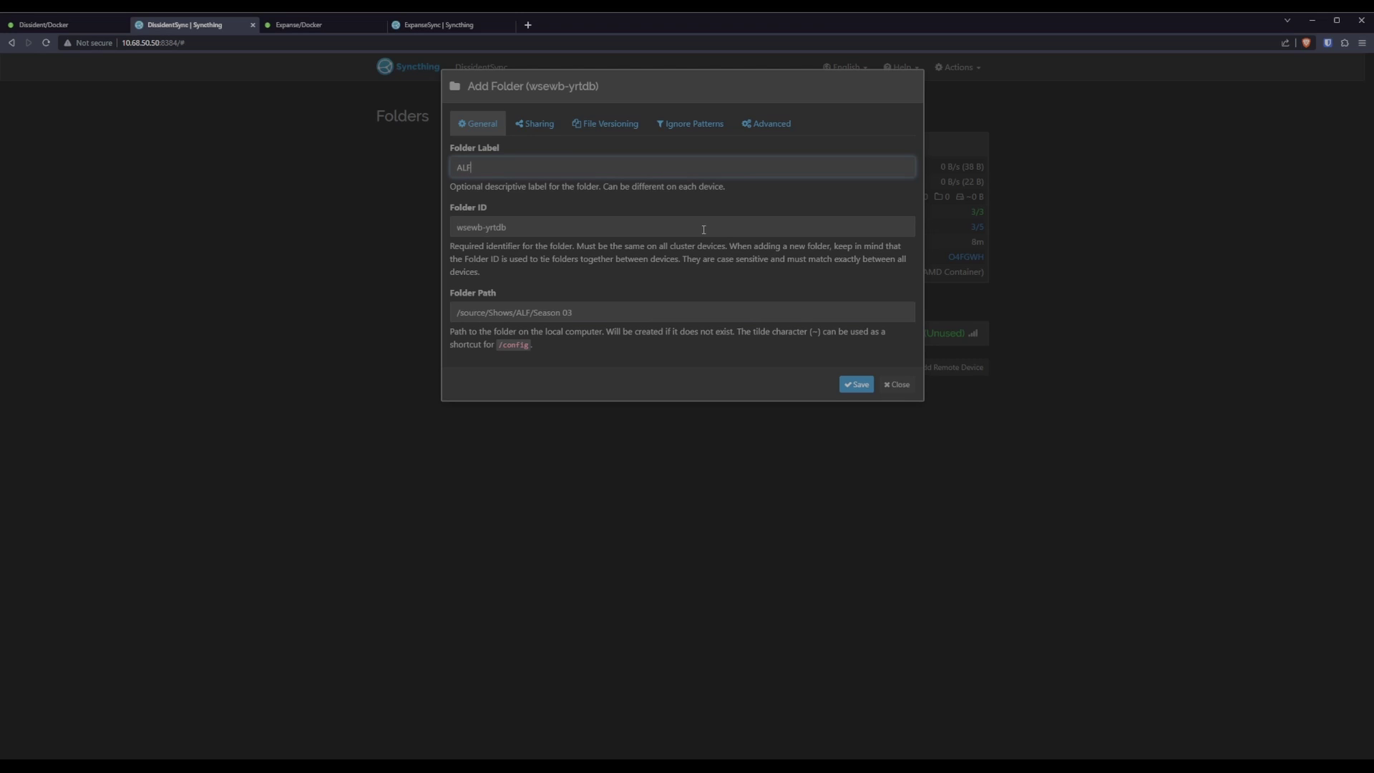
key("Tab")
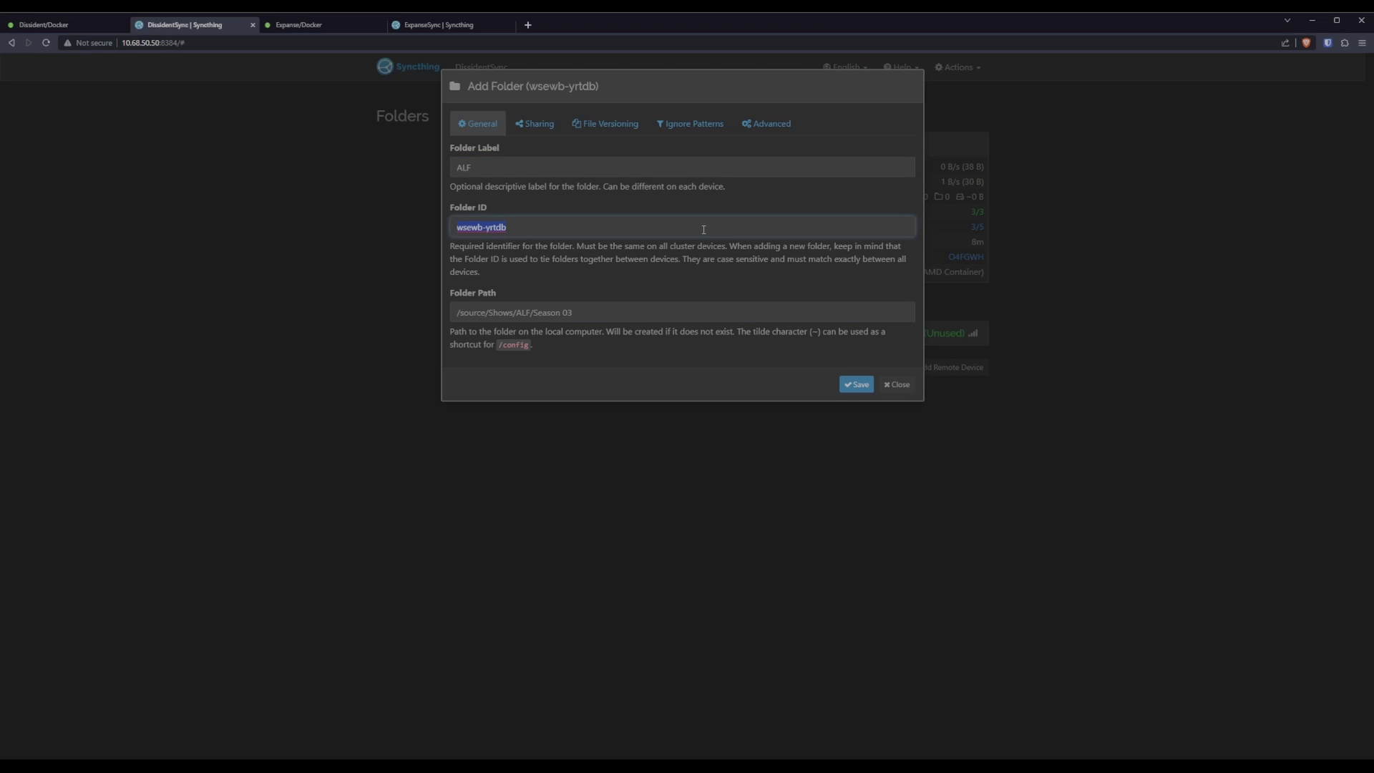
type("Dissident-Alf")
Tick ExpanseSync under Sharing with no encryption password; leave versioning and ignore patterns unset.
left_click(533, 125)
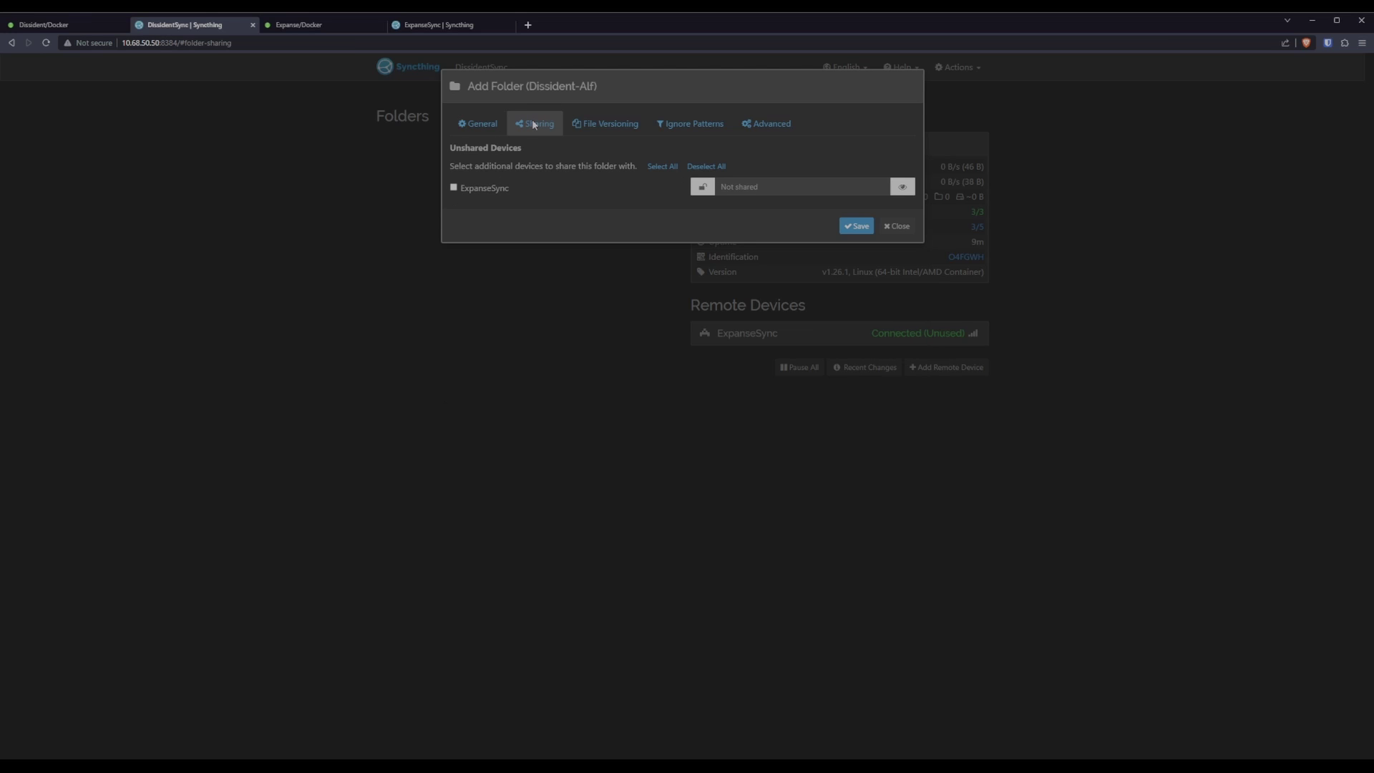
left_click(453, 189)
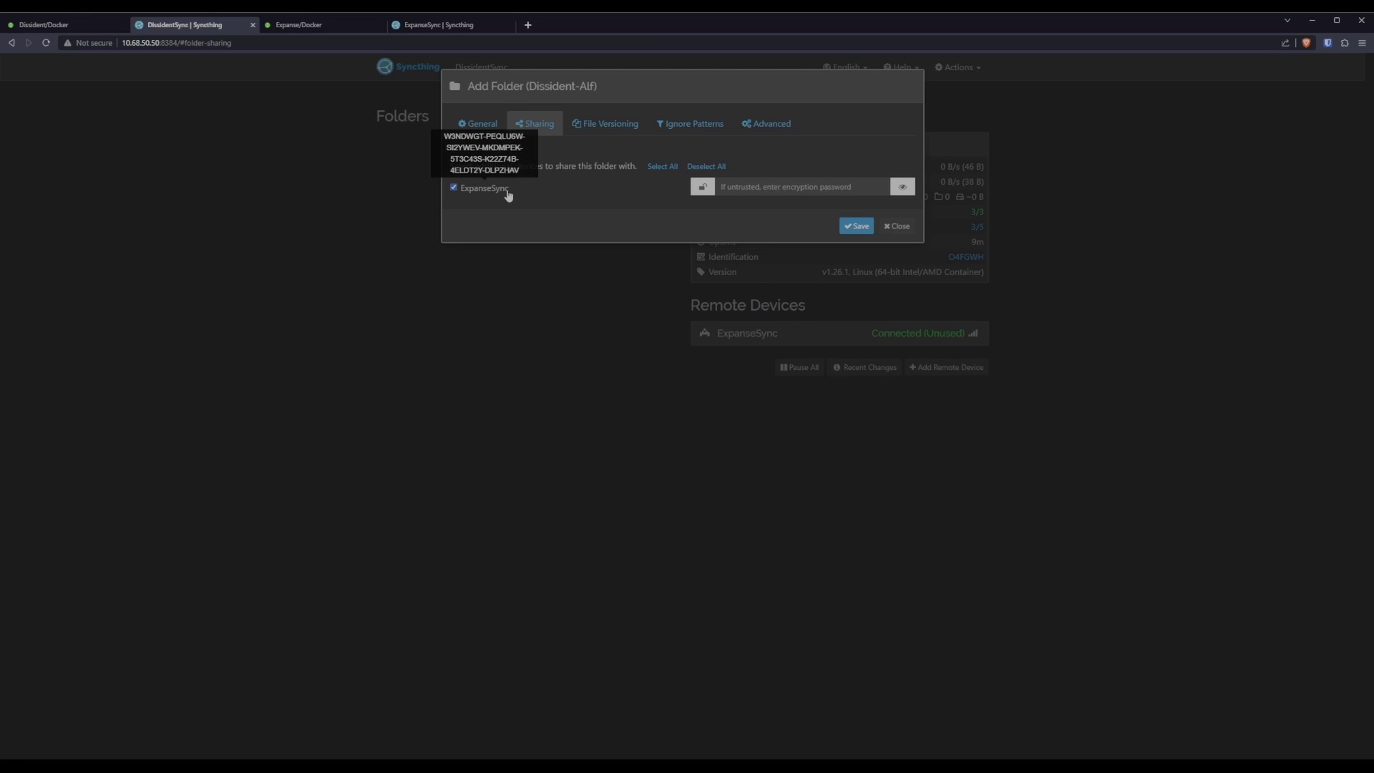
left_click(738, 187)
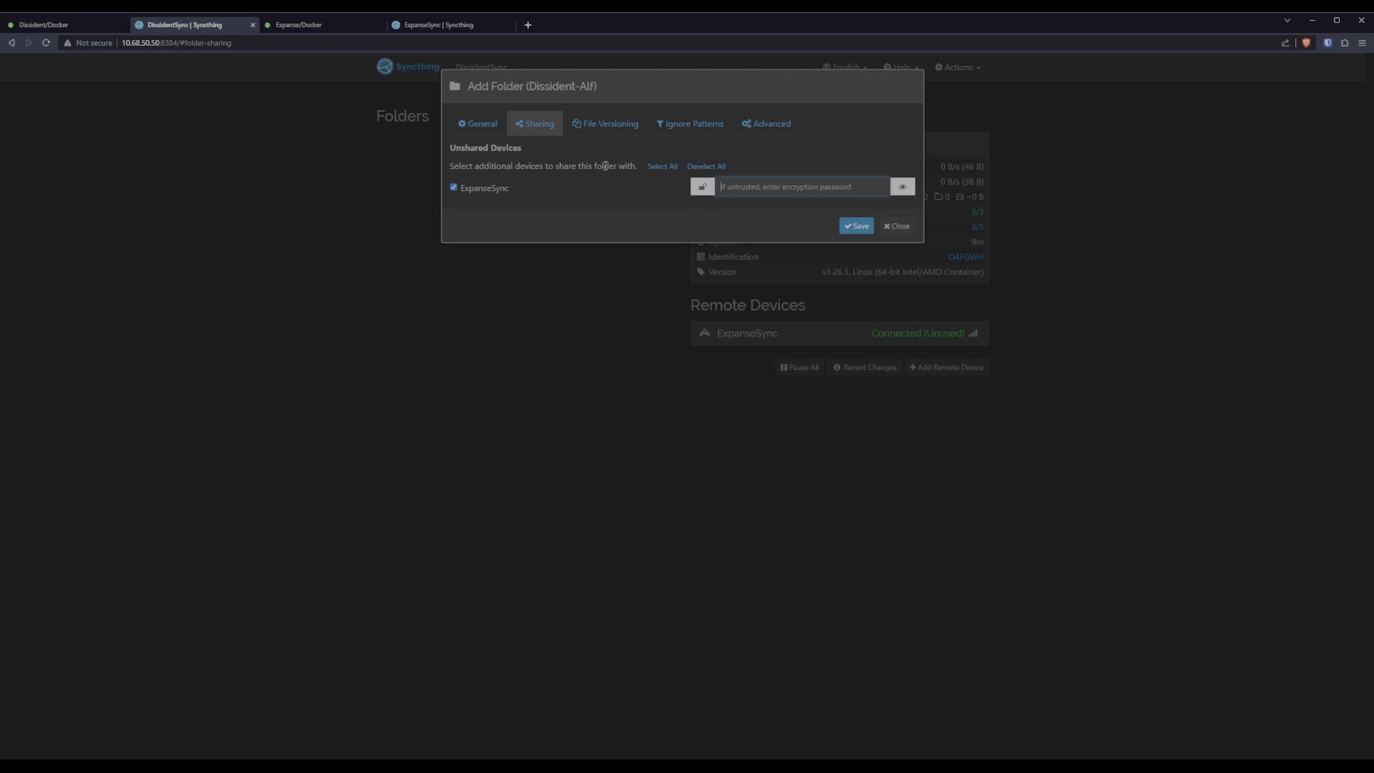
left_click(611, 128)
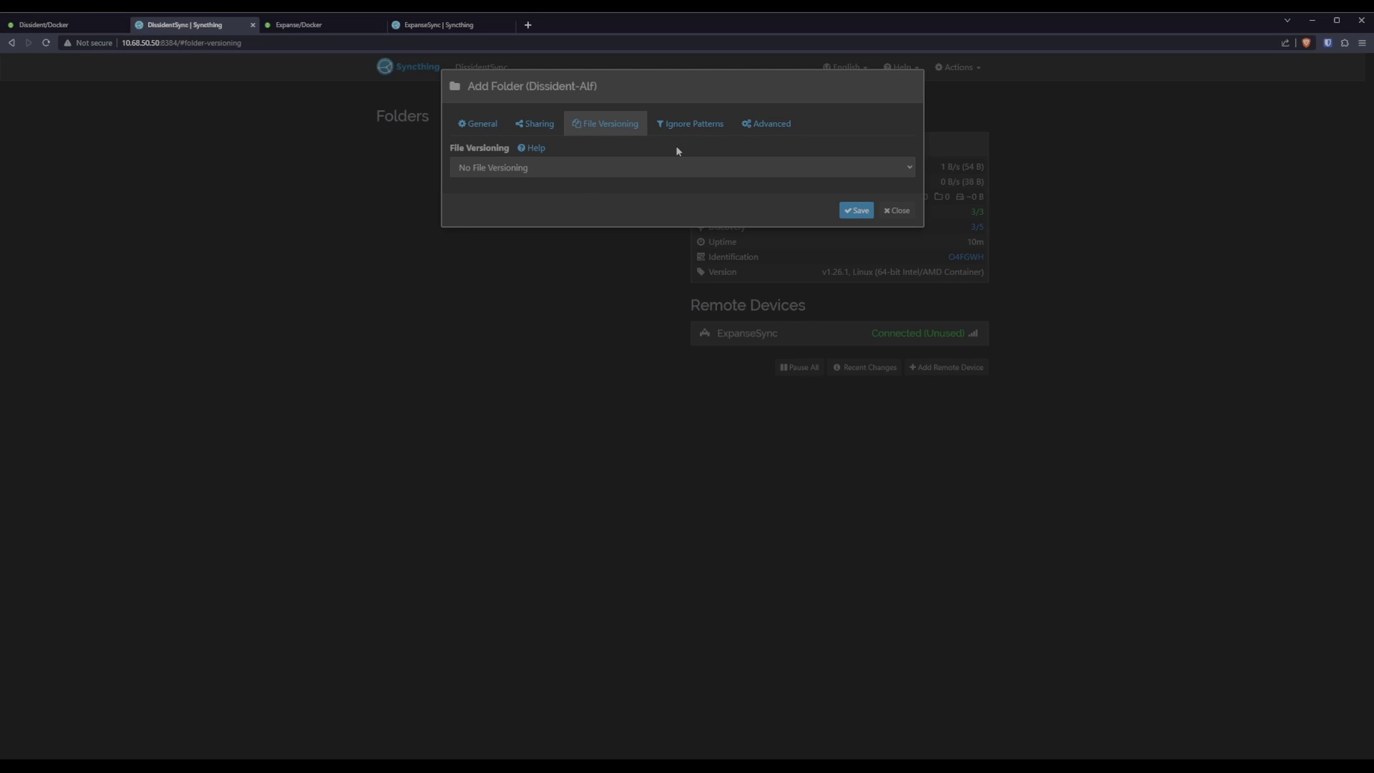
left_click(691, 128)
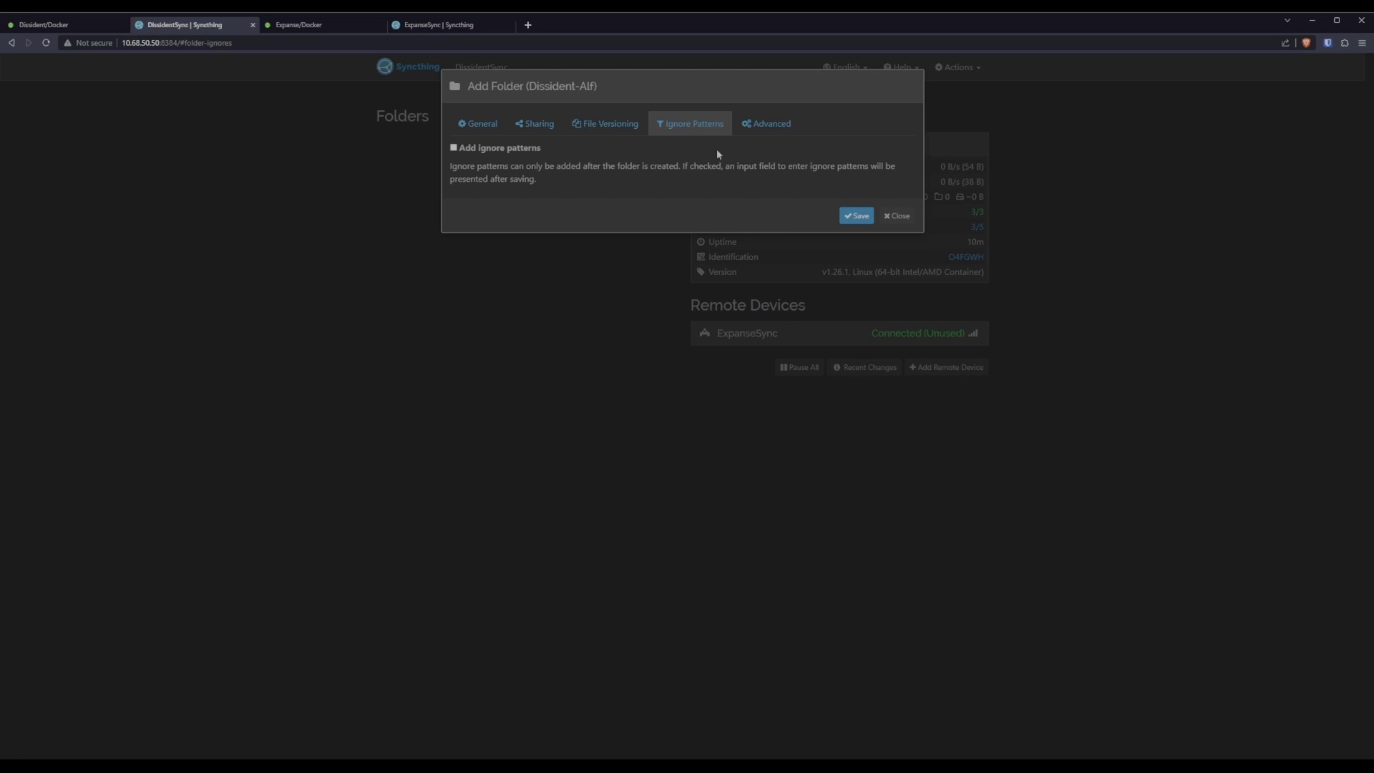
Set the ALF folder type to Send Only and save the folder.
left_click(770, 131)
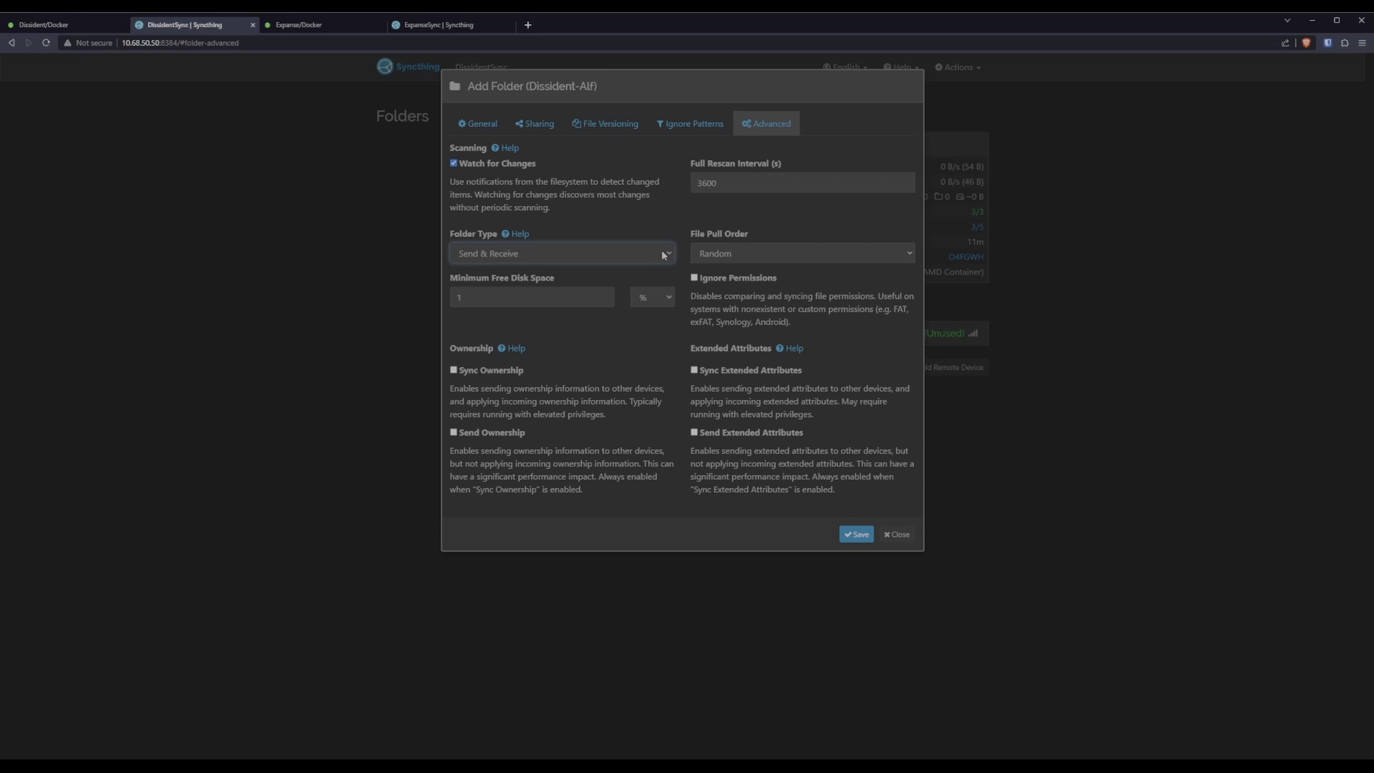
left_click(498, 284)
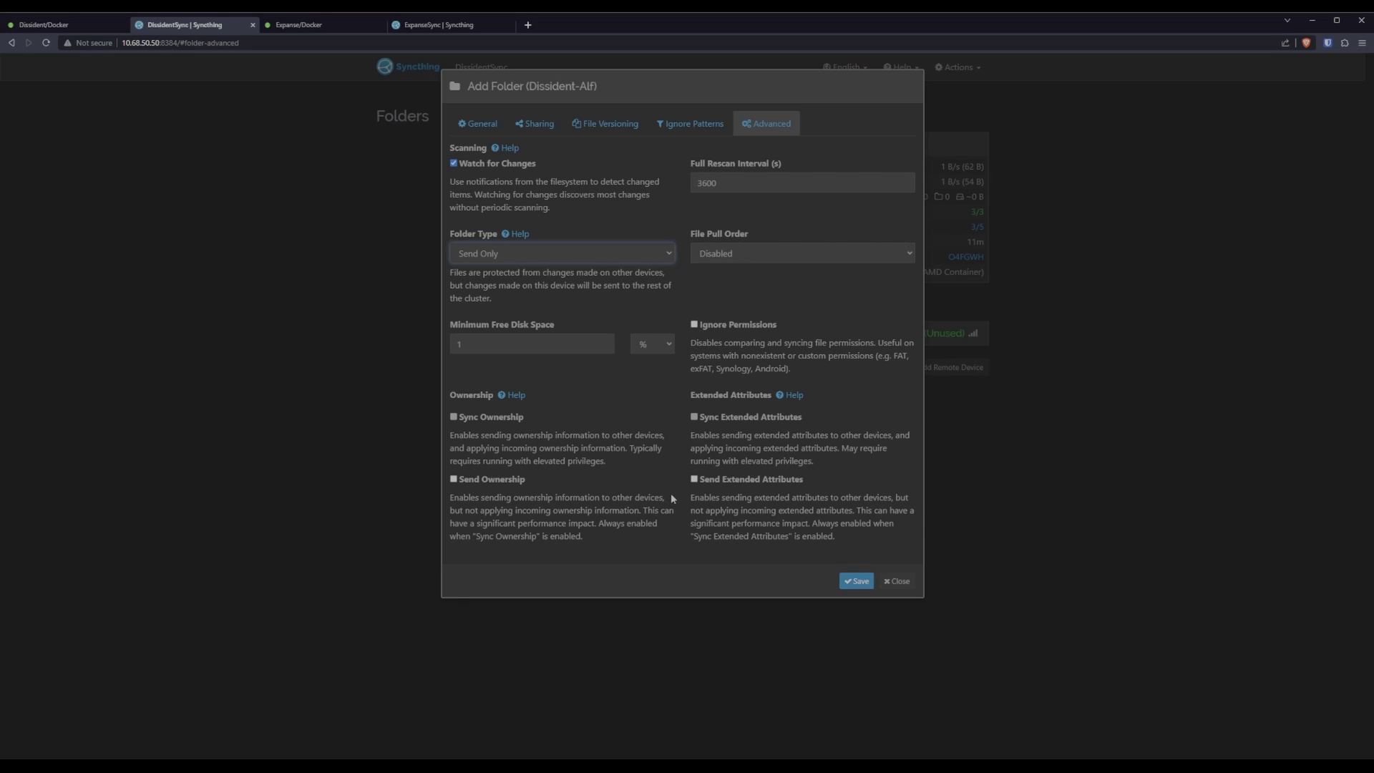
left_click(857, 582)
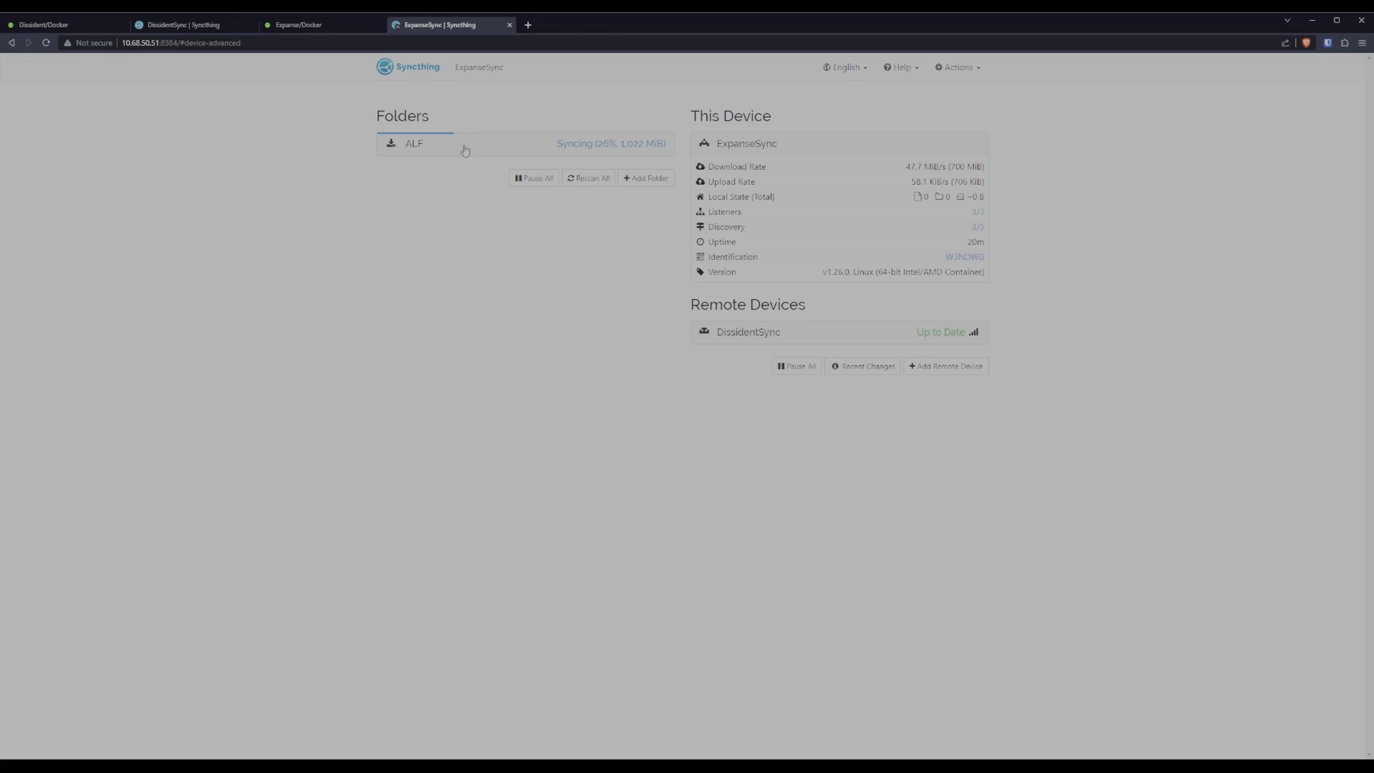
Edit ExpanseSync's ALF folder to use Trash Can File Versioning with a 7-day clean-out.
left_click(473, 149)
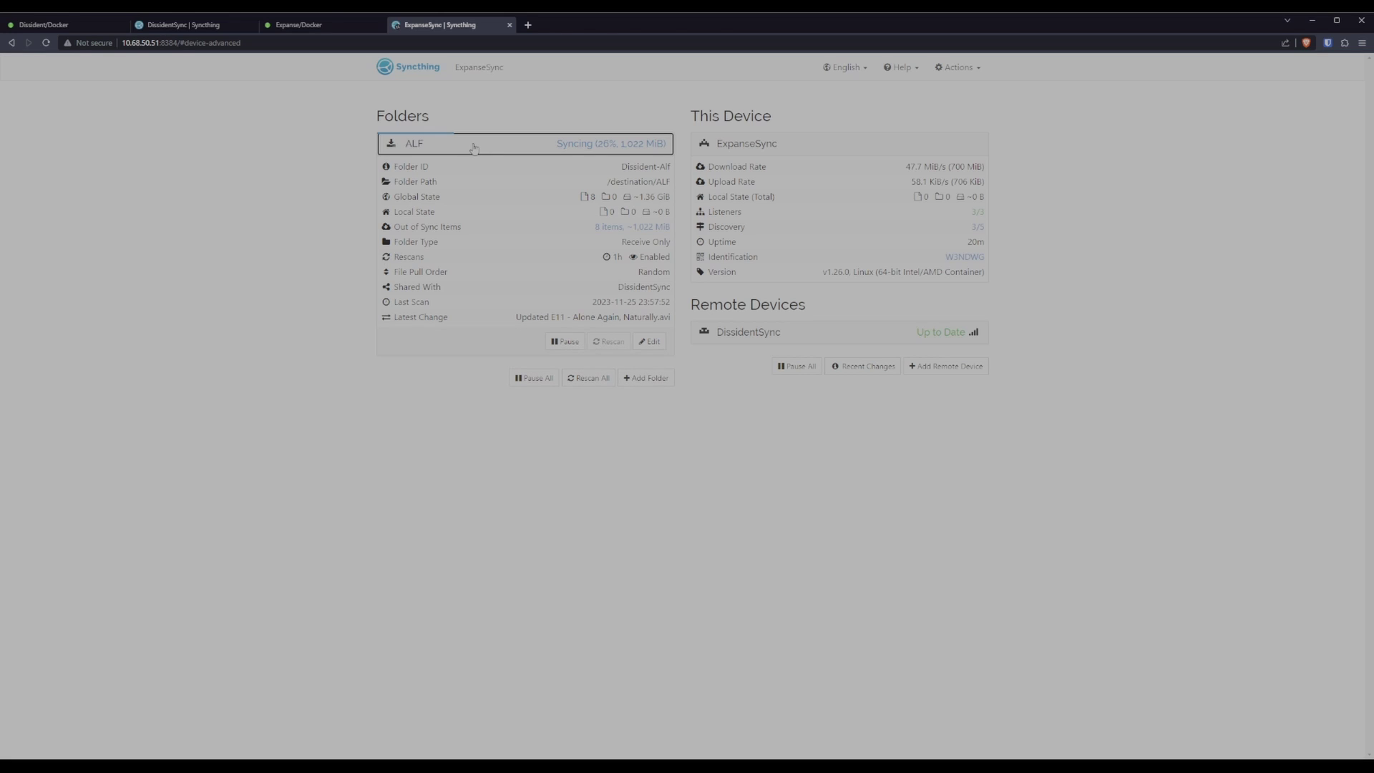
left_click(652, 343)
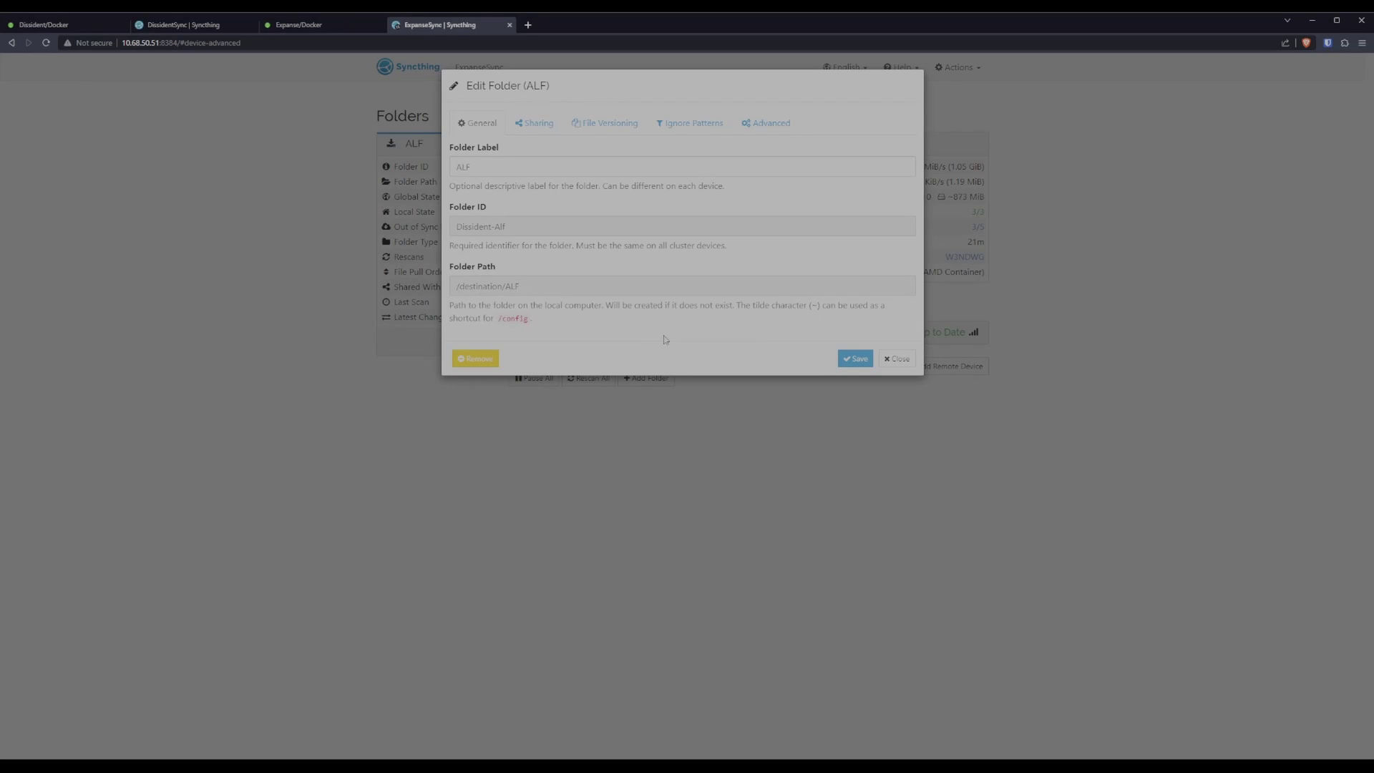
left_click(611, 123)
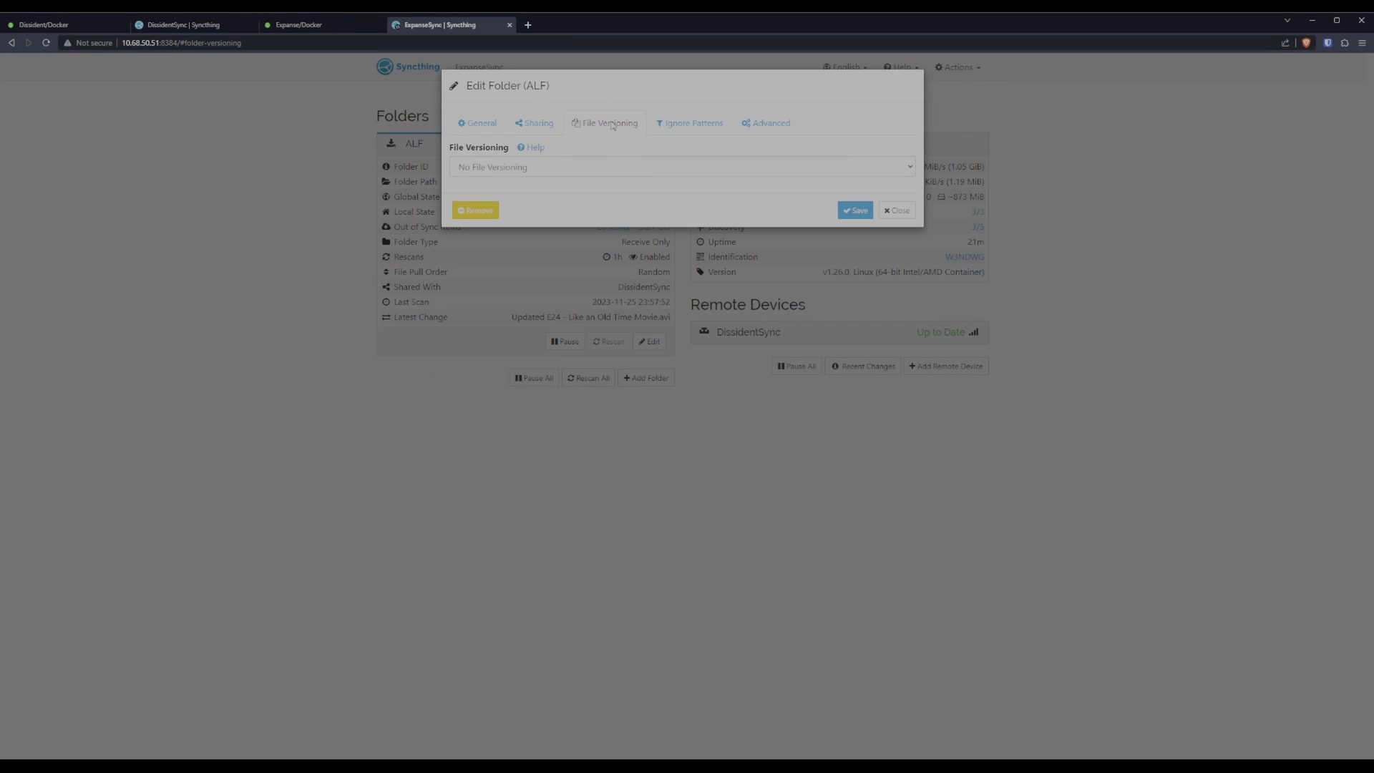
left_click(570, 169)
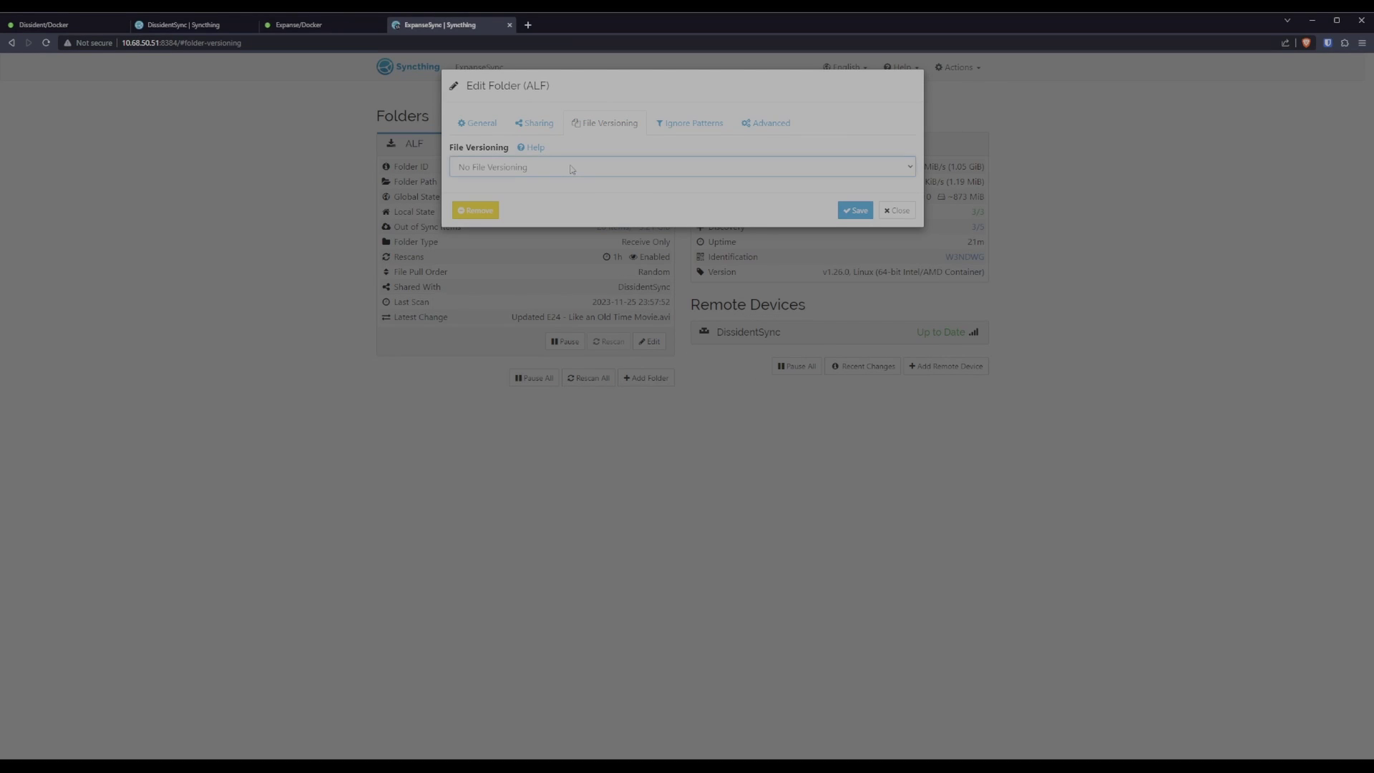
left_click(541, 195)
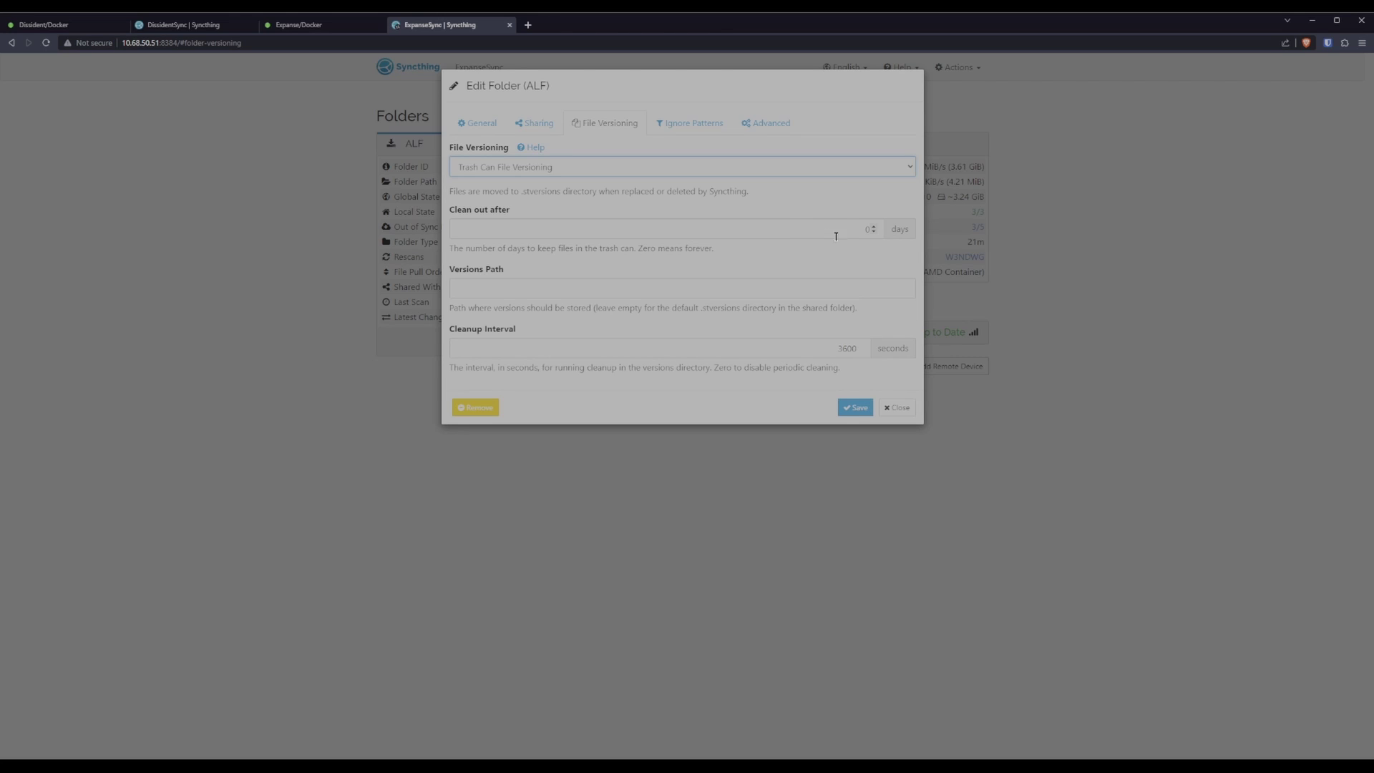
left_click(868, 229)
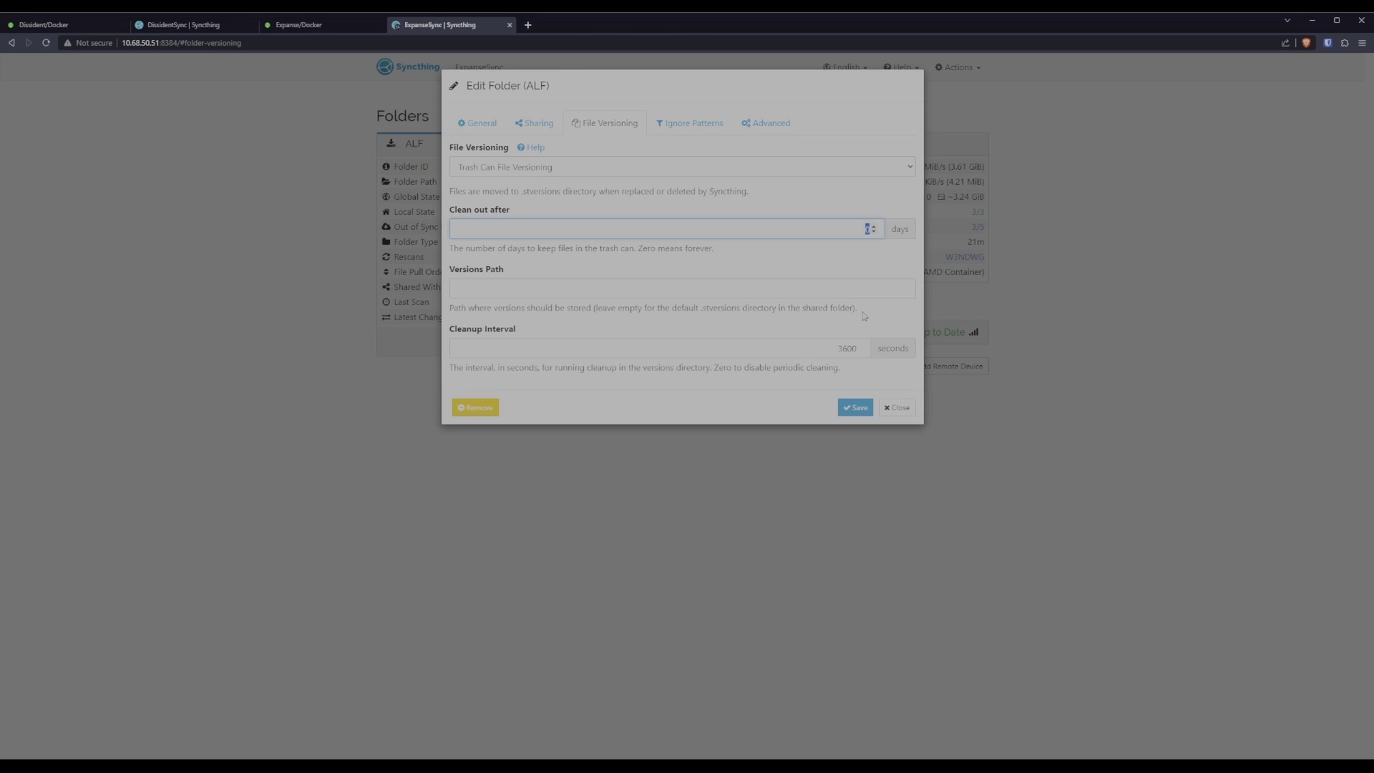
left_click(701, 309)
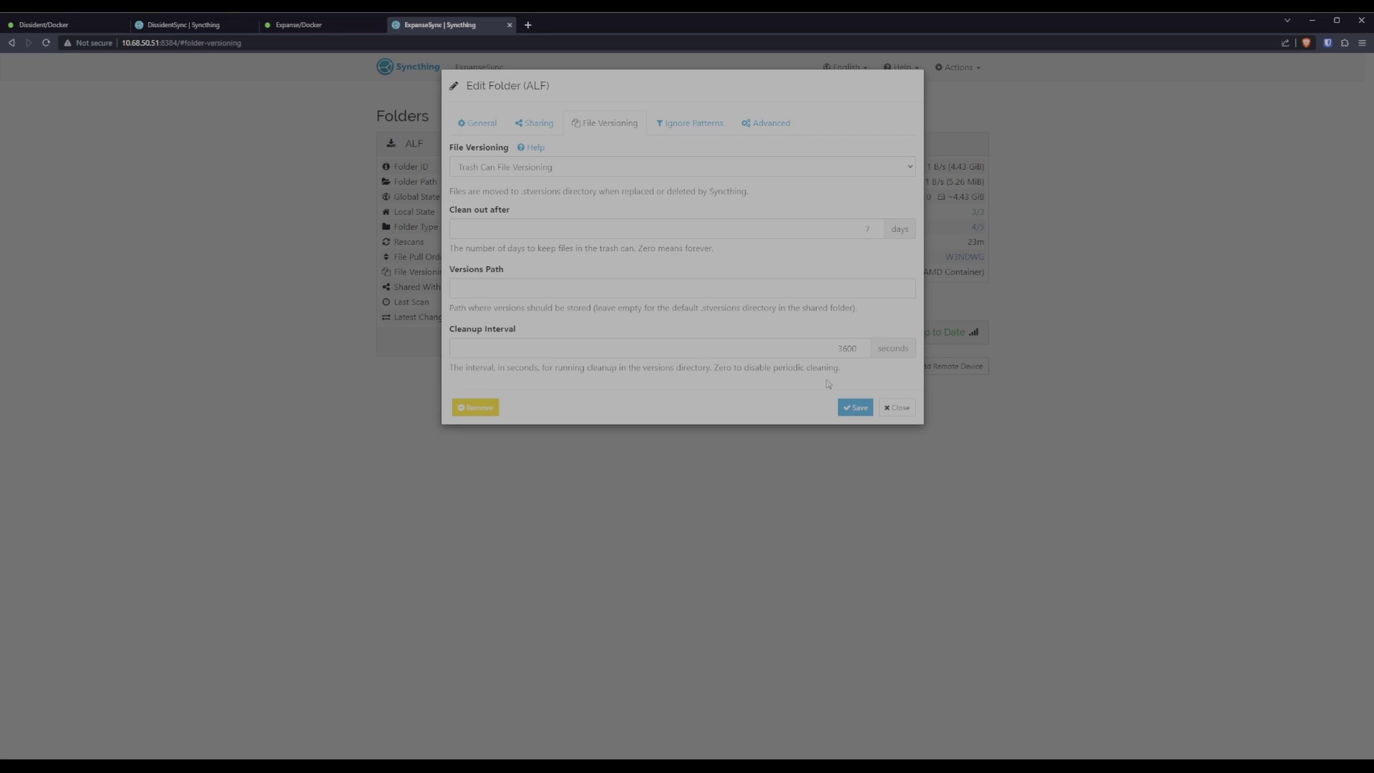
left_click(856, 407)
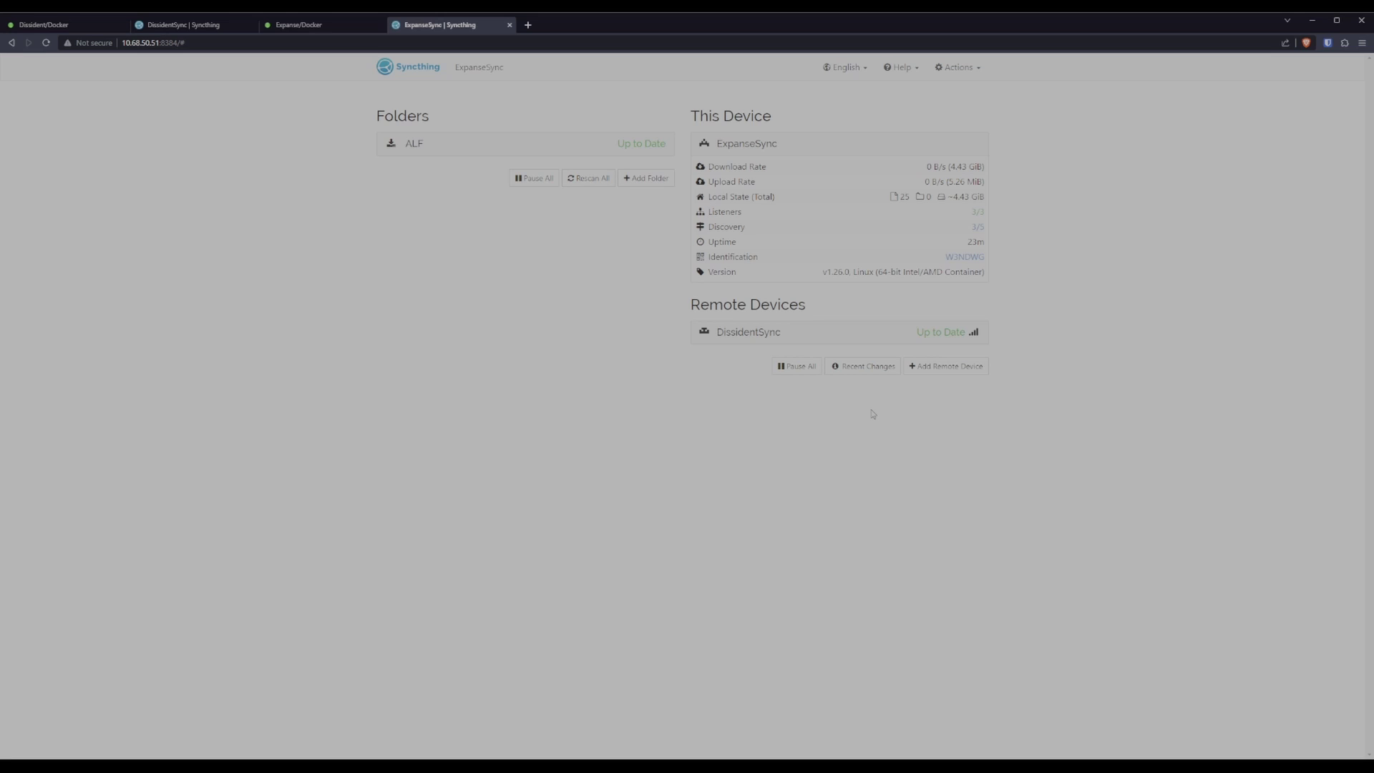
Expand the ALF folder to show Receive Only at /destination/ALF, 25 files, 7-day Trash Can versioning.
left_click(493, 152)
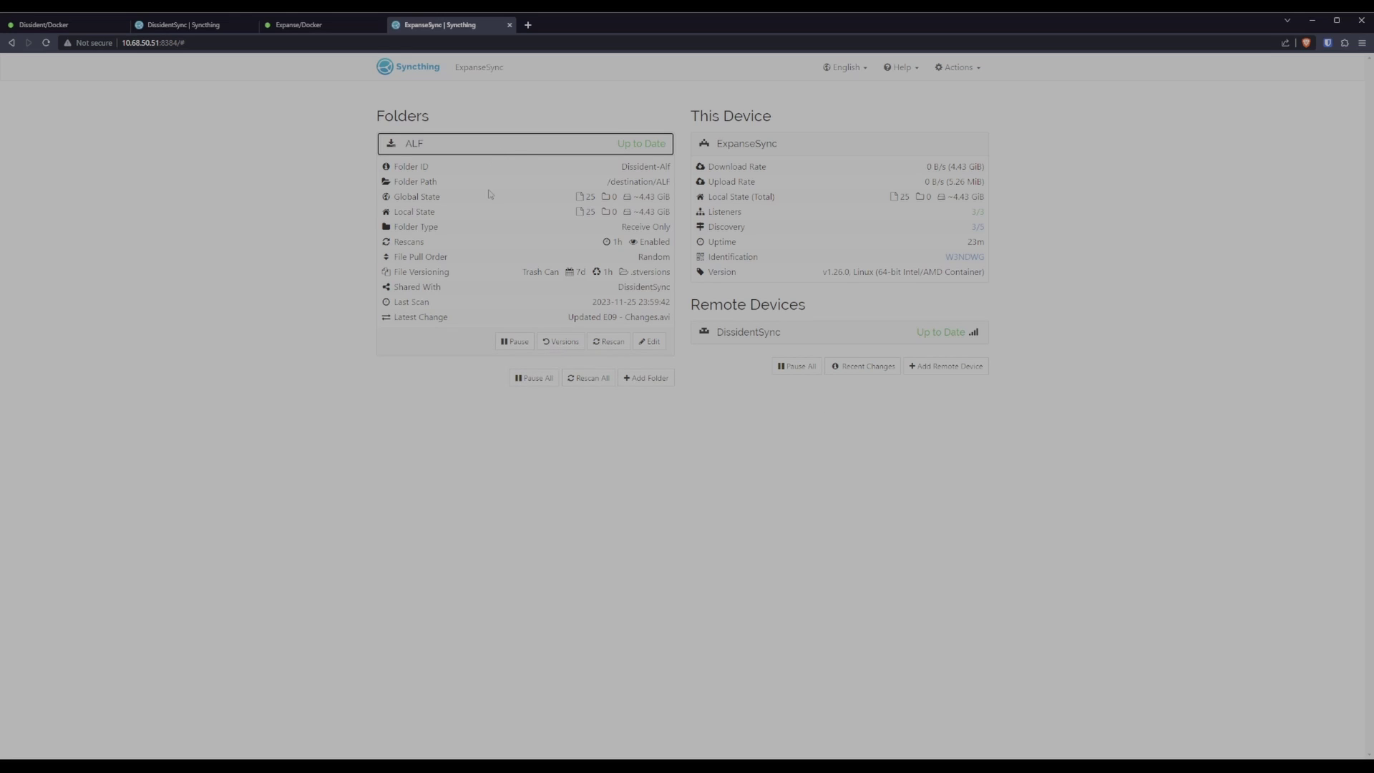